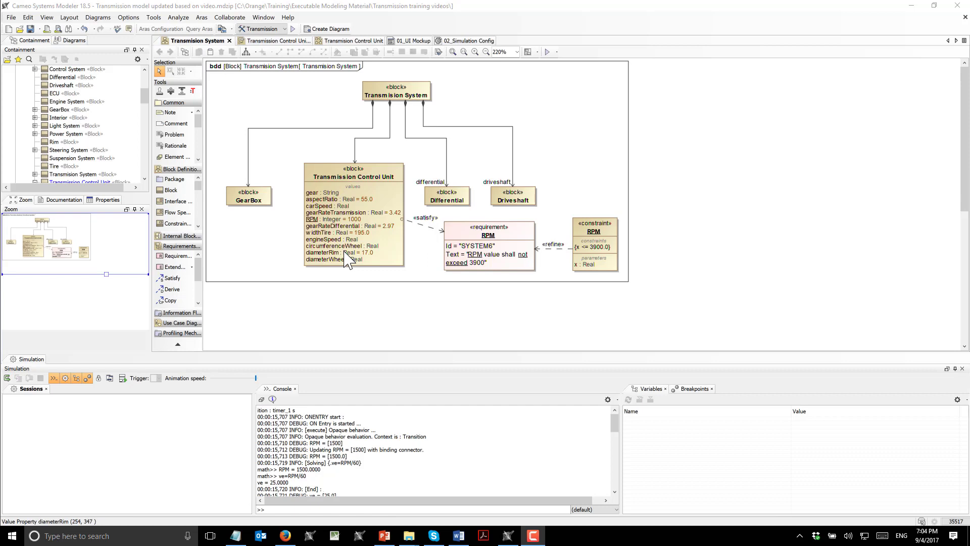
Step: Reveal the Transmission Control Unit block in the containment tree using Select in Containment Tree
{"action": "right_click", "coordinate": [344, 225]}
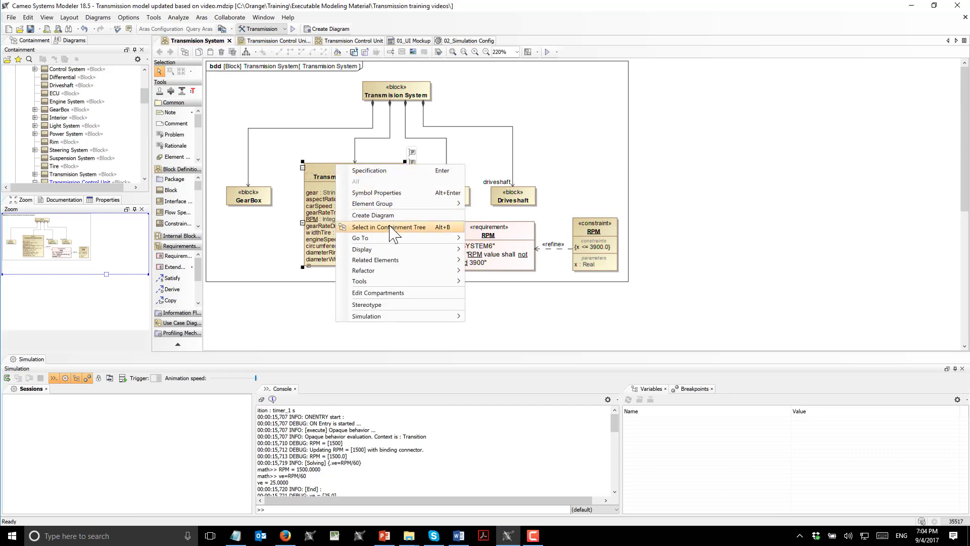
{"action": "left_click", "coordinate": [392, 227]}
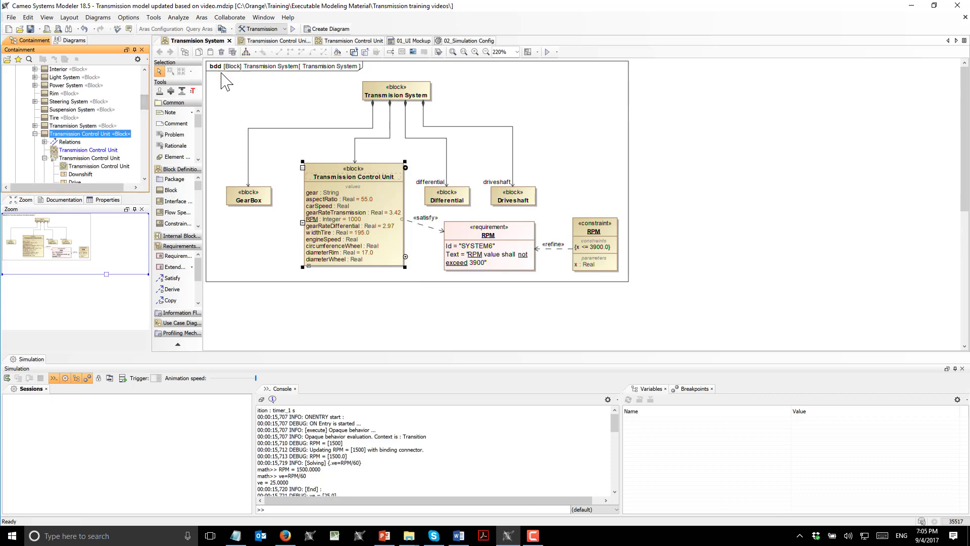
{"action": "left_click", "coordinate": [271, 41]}
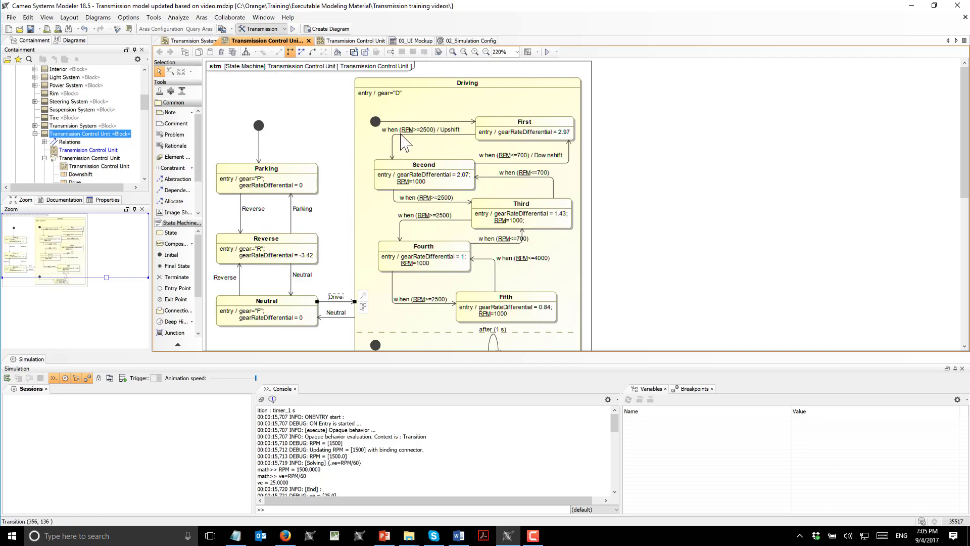
{"action": "double_click", "coordinate": [402, 133]}
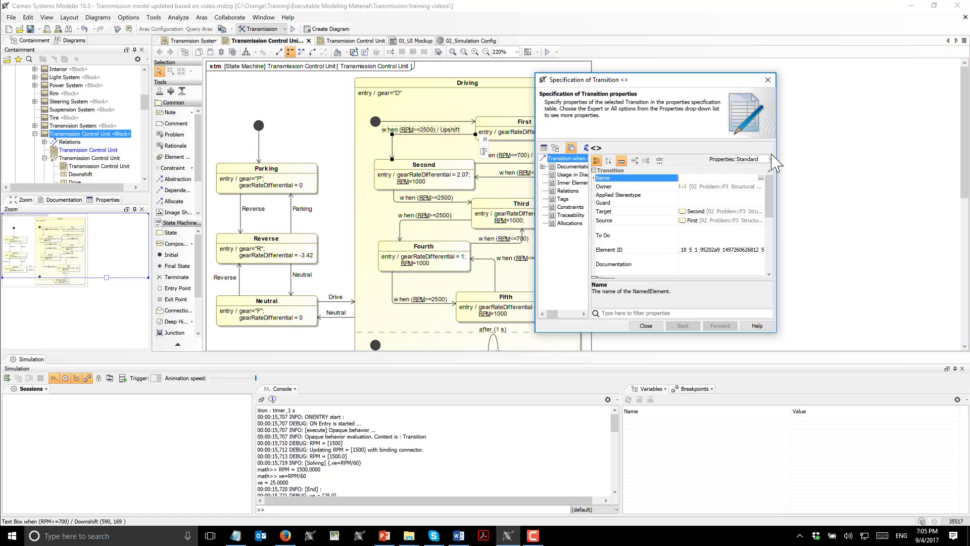
{"action": "scroll", "coordinate": [703, 225], "scroll_direction": "down", "scroll_amount": 4}
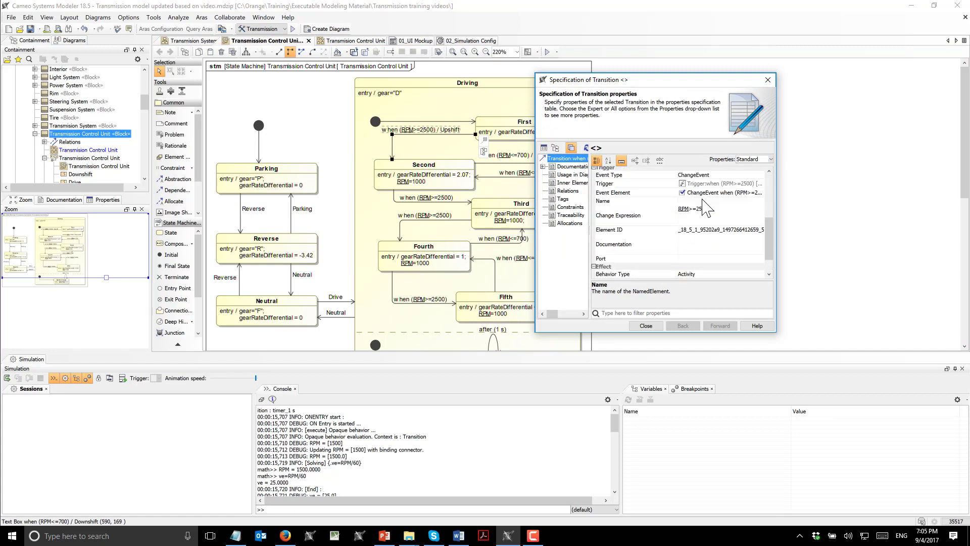
{"action": "scroll", "coordinate": [704, 228], "scroll_direction": "up", "scroll_amount": 1}
{"action": "left_click", "coordinate": [647, 327]}
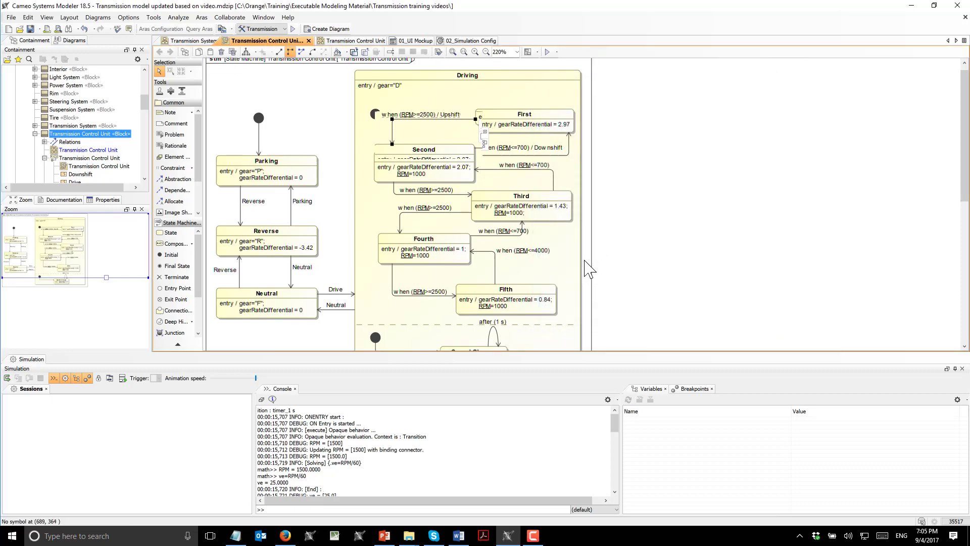
{"action": "scroll", "coordinate": [492, 346], "scroll_direction": "down", "scroll_amount": 1}
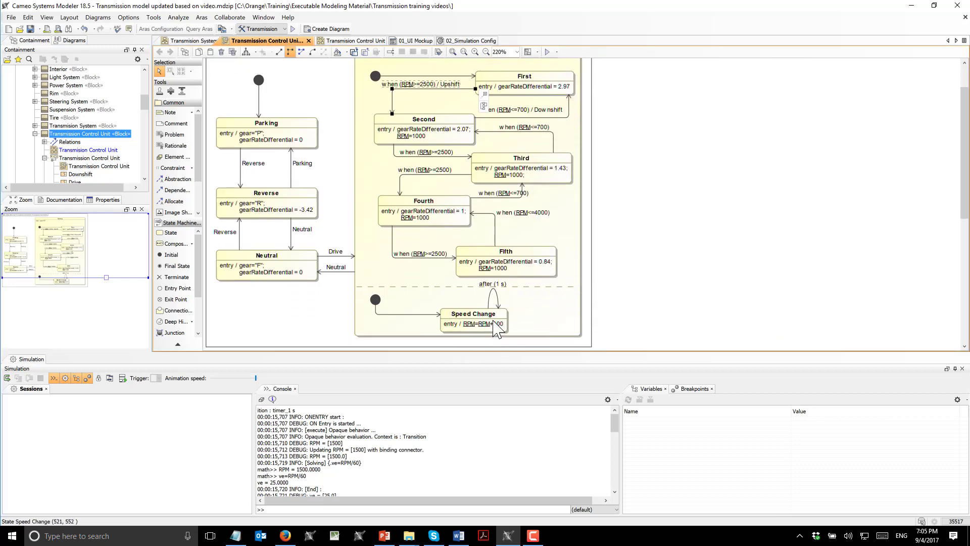
{"action": "scroll", "coordinate": [496, 328], "scroll_direction": "down", "scroll_amount": 1}
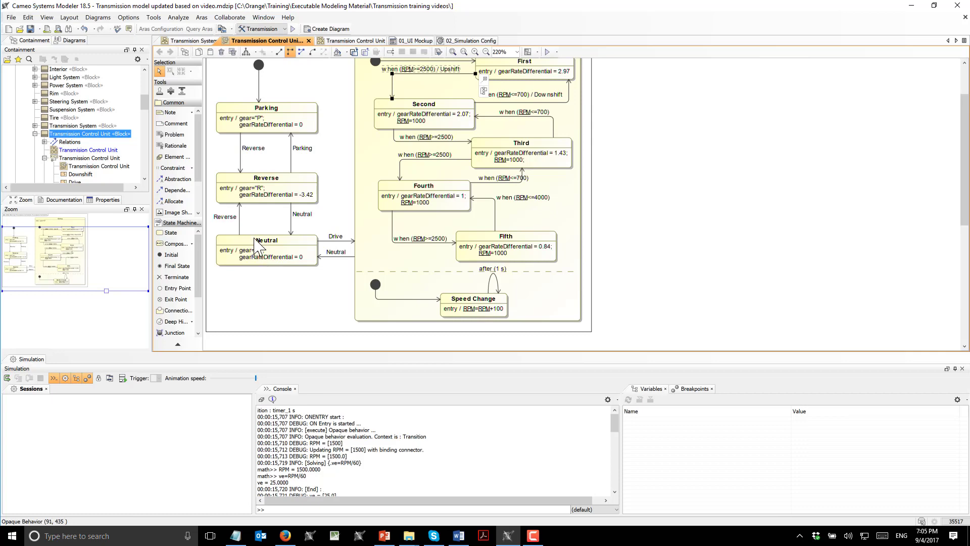
Step: Open the Neutral state's Specification and the entry behaviour's Body and Language editor
{"action": "right_click", "coordinate": [250, 240]}
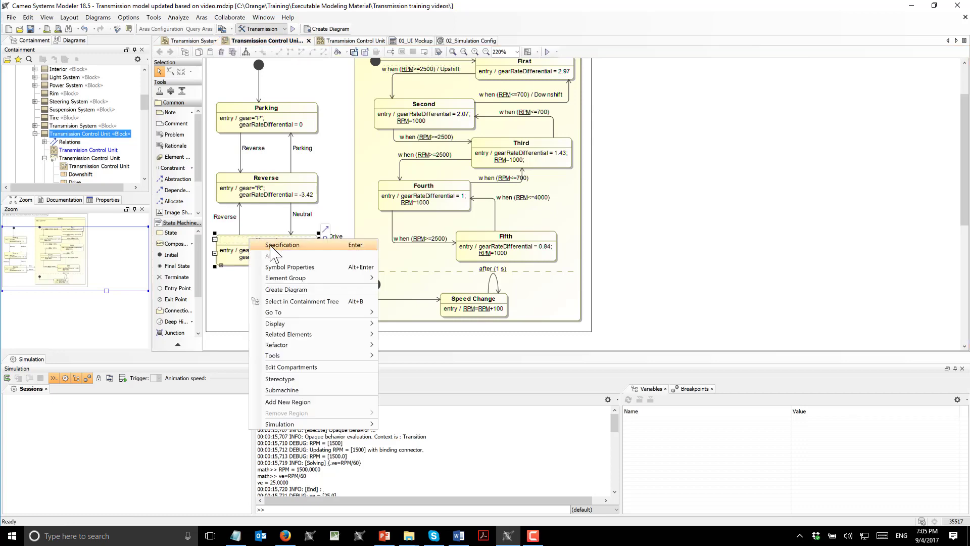
{"action": "left_click", "coordinate": [271, 246]}
{"action": "scroll", "coordinate": [707, 217], "scroll_direction": "down", "scroll_amount": 3}
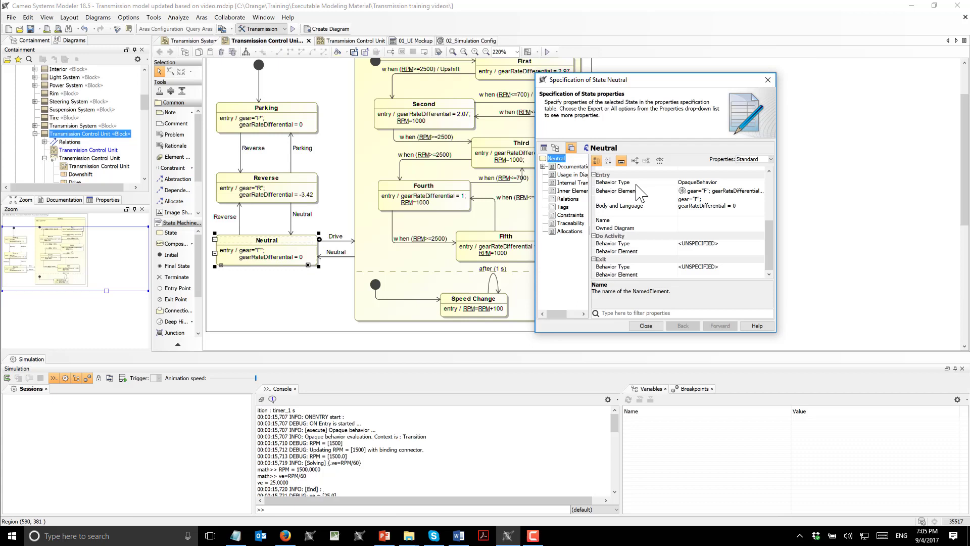
{"action": "left_click", "coordinate": [630, 192]}
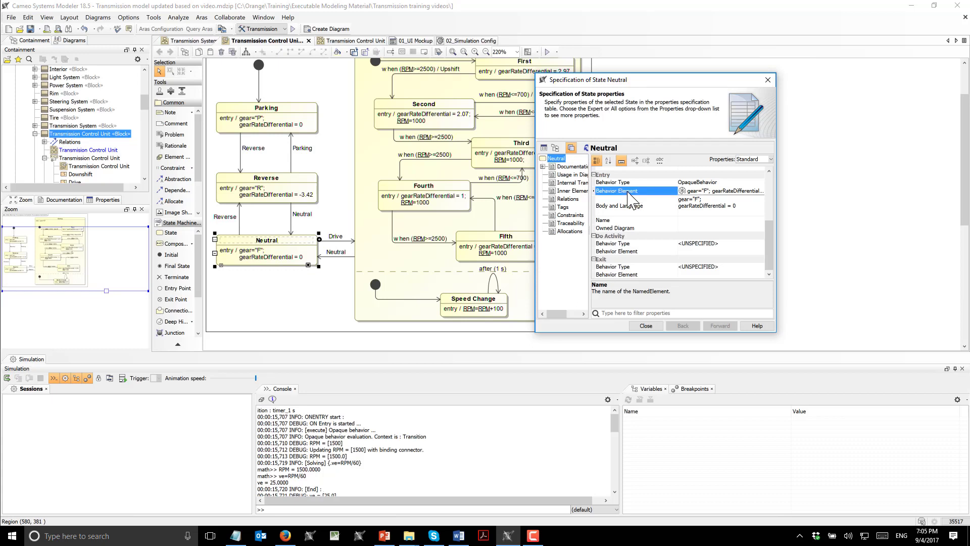
{"action": "left_click", "coordinate": [698, 208]}
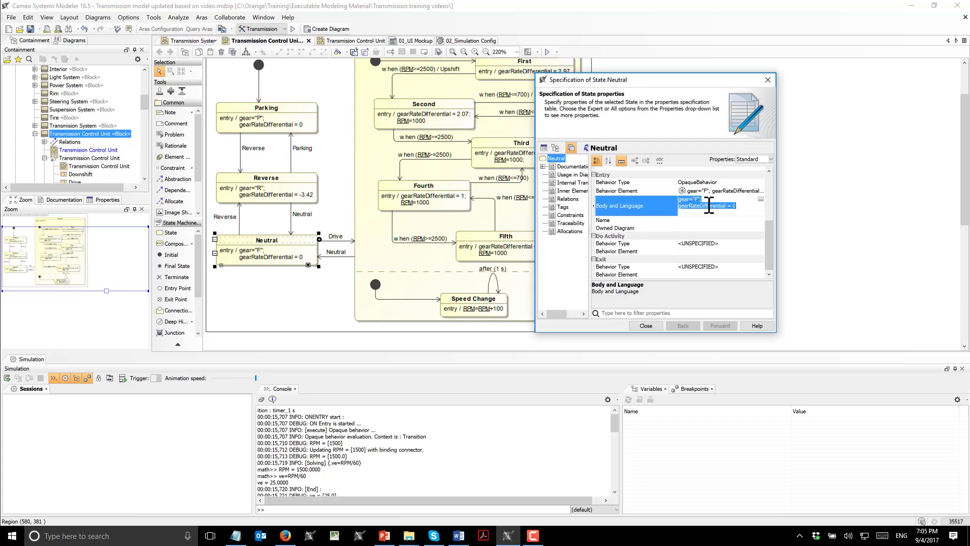
{"action": "left_click", "coordinate": [760, 200]}
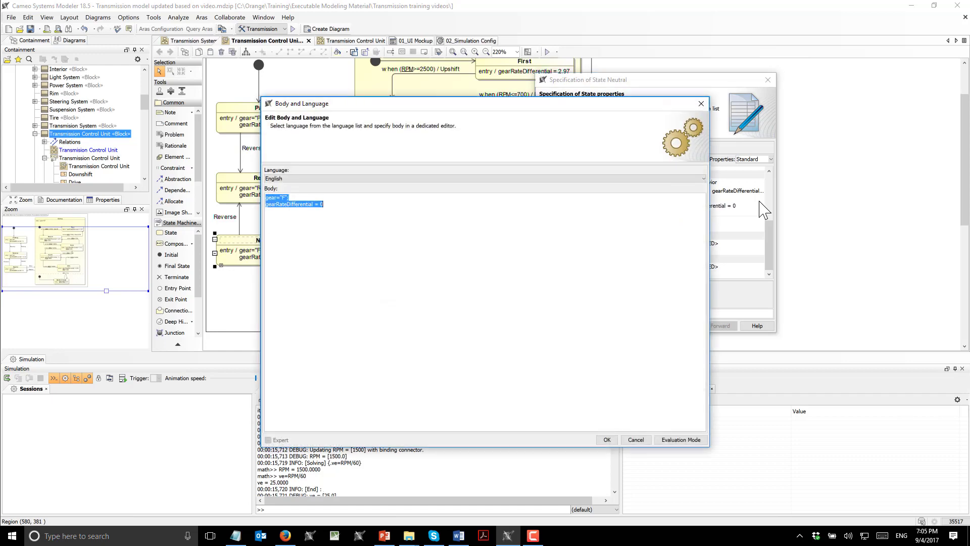
Step: Set the entry behaviour language to JavaScript and append ';' after gear="F"
{"action": "left_click", "coordinate": [345, 207]}
{"action": "left_click", "coordinate": [704, 179]}
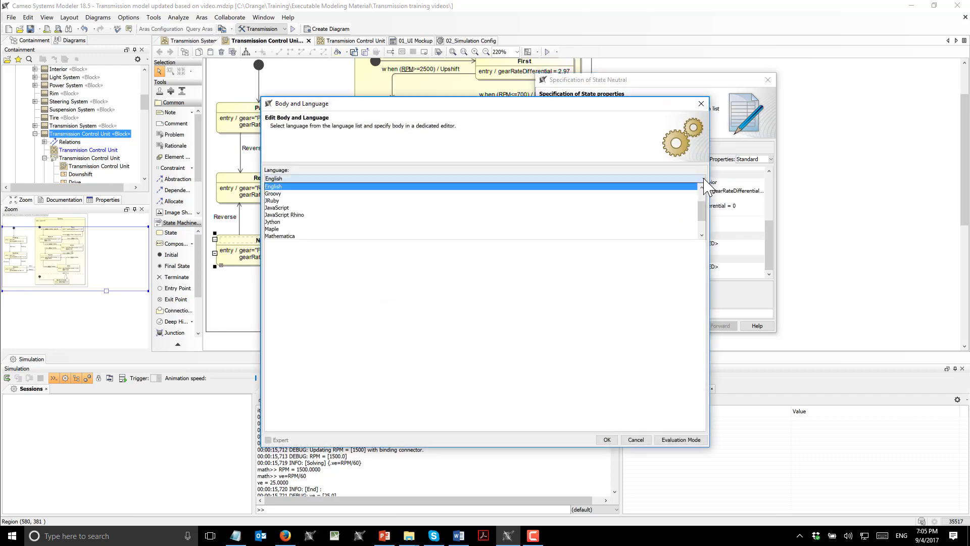
{"action": "left_click", "coordinate": [318, 214]}
{"action": "left_click", "coordinate": [303, 204]}
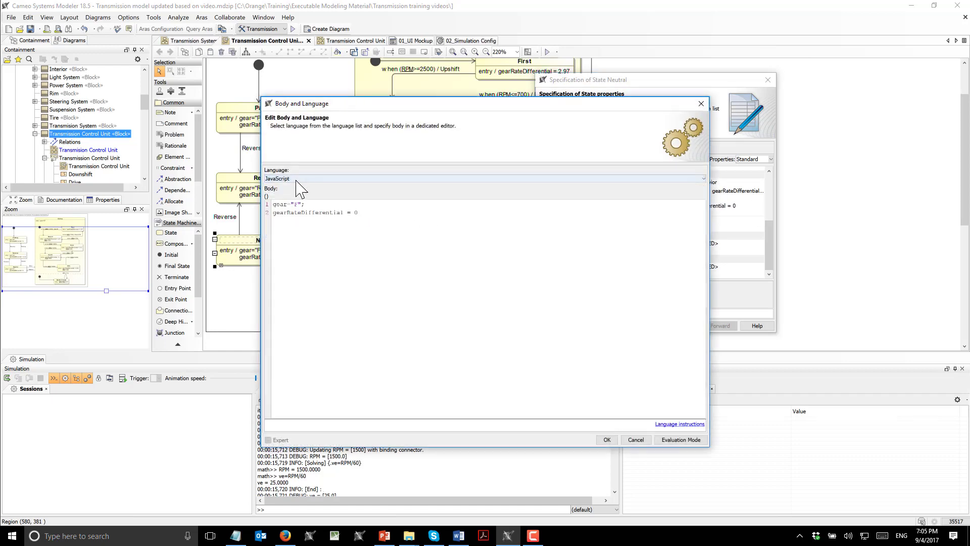
{"action": "type", "text": ";"}
{"action": "left_click", "coordinate": [607, 439]}
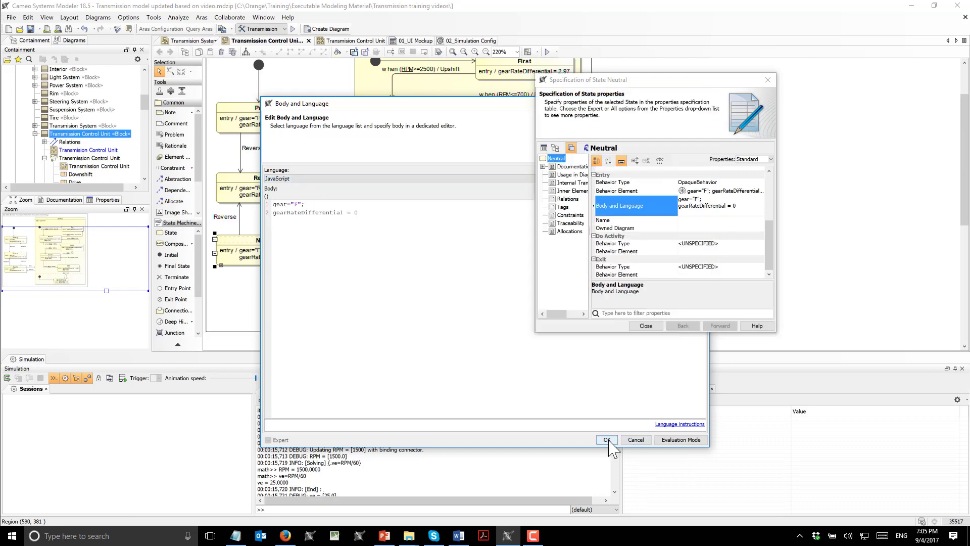
{"action": "left_click", "coordinate": [645, 325]}
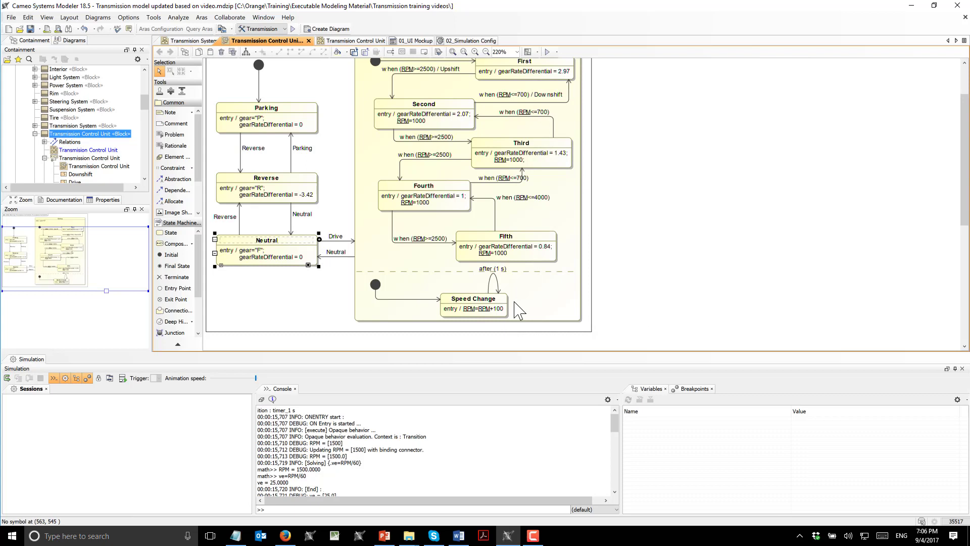
Step: Run the simulation with the Transmission Control Unit as context from the Run dropdown
{"action": "scroll", "coordinate": [439, 252], "scroll_direction": "up", "scroll_amount": 1}
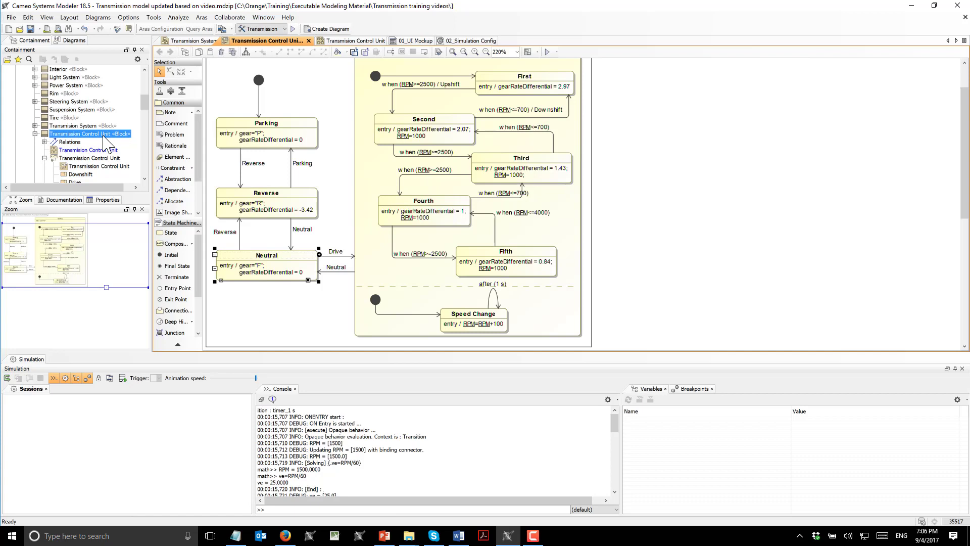
{"action": "scroll", "coordinate": [333, 175], "scroll_direction": "up", "scroll_amount": 1}
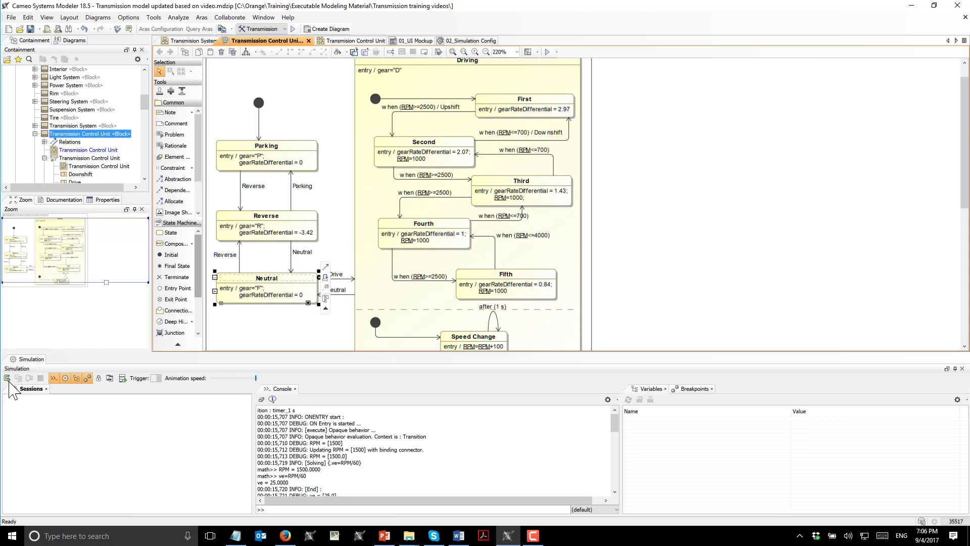
{"action": "right_click", "coordinate": [66, 140]}
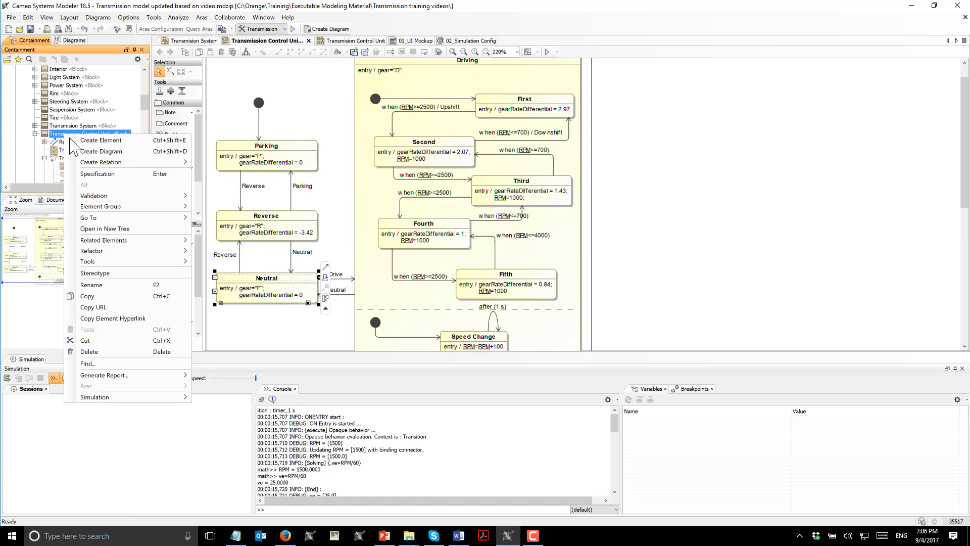
{"action": "mouse_move", "coordinate": [182, 397]}
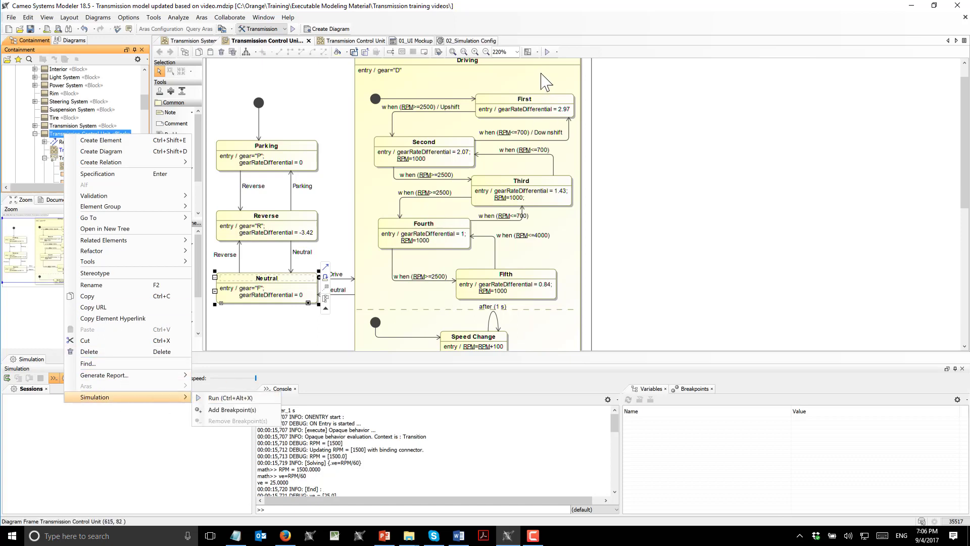
{"action": "left_click", "coordinate": [556, 52]}
{"action": "left_click", "coordinate": [557, 51]}
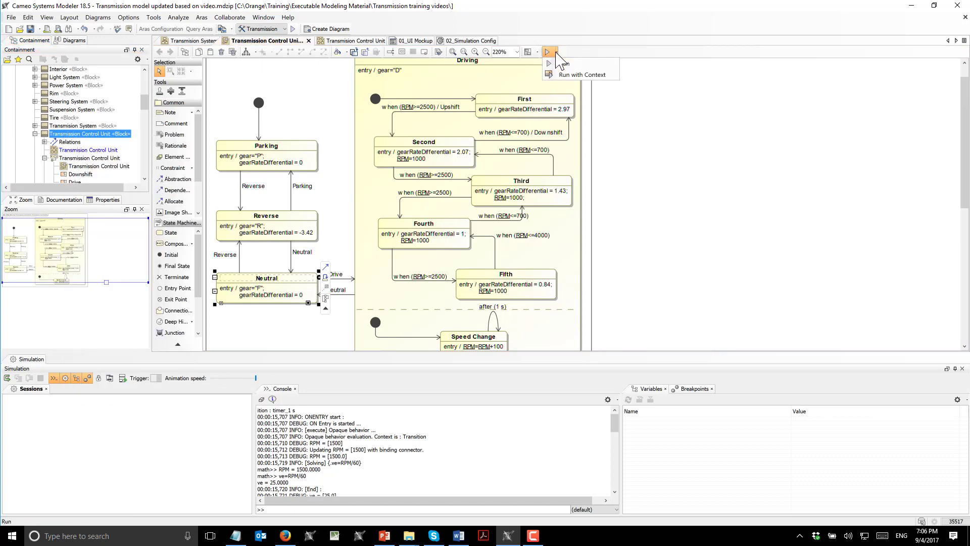
{"action": "left_click", "coordinate": [574, 76]}
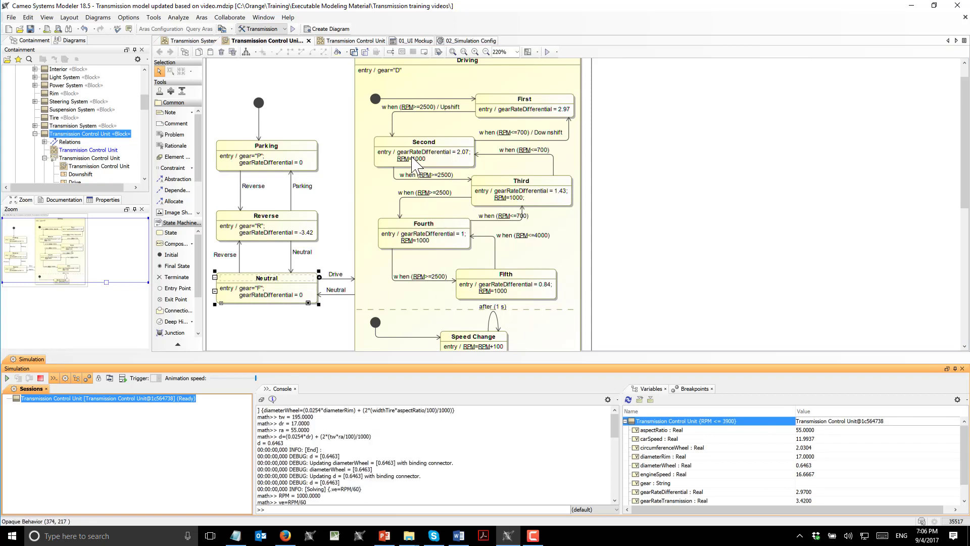
Step: Start the simulation, send the Reverse trigger, then fire the Neutral transition
{"action": "left_click", "coordinate": [7, 378]}
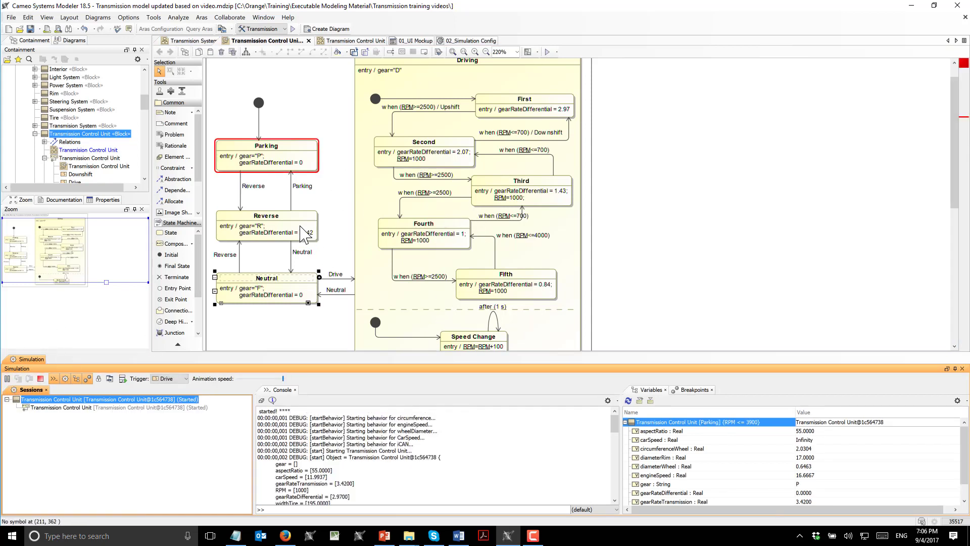
{"action": "left_click", "coordinate": [78, 407]}
{"action": "left_click", "coordinate": [183, 379]}
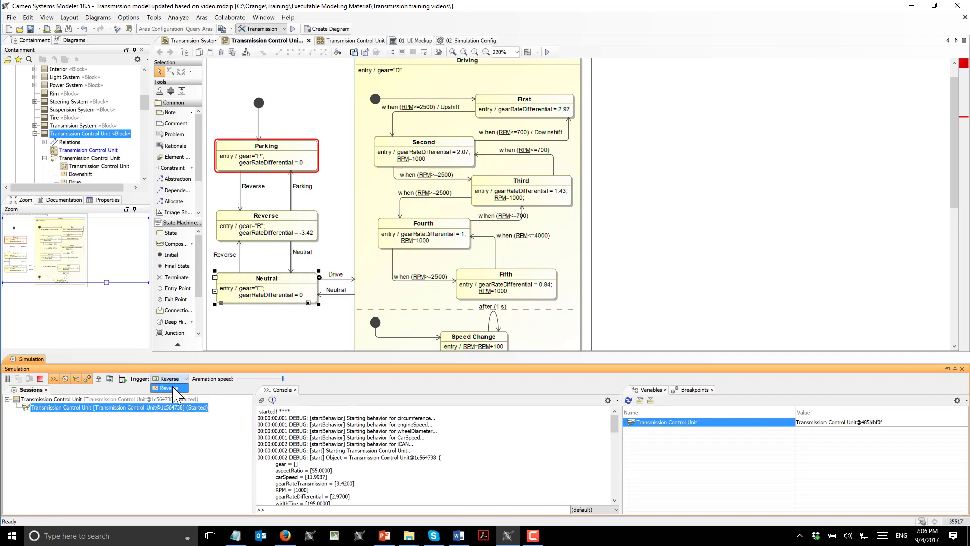
{"action": "left_click", "coordinate": [173, 388]}
{"action": "scroll", "coordinate": [266, 197], "scroll_direction": "down", "scroll_amount": 1}
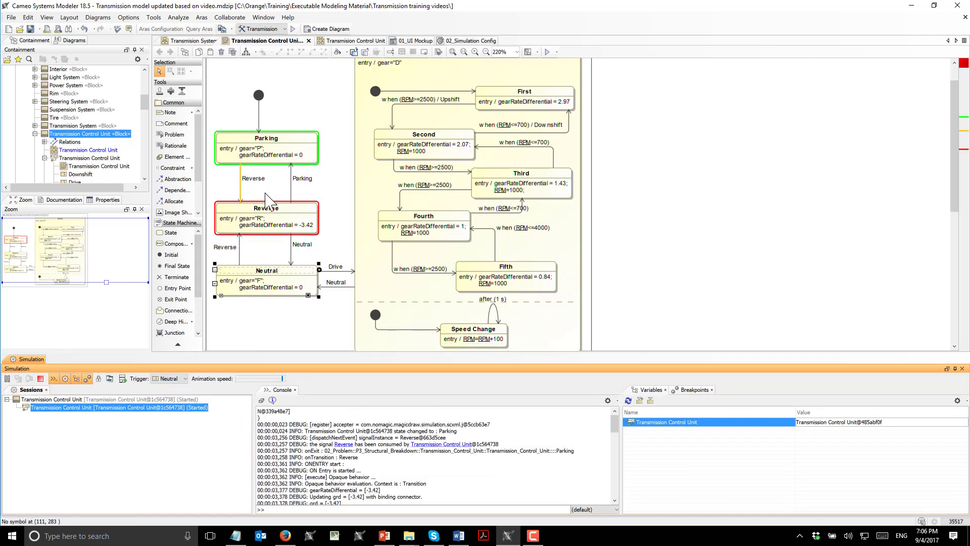
{"action": "scroll", "coordinate": [269, 215], "scroll_direction": "down", "scroll_amount": 1}
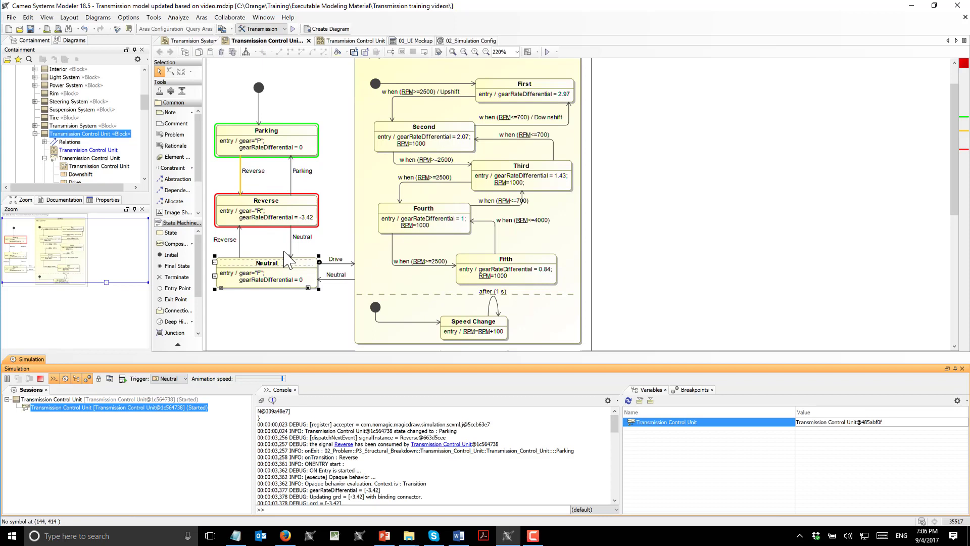
{"action": "left_click", "coordinate": [291, 249]}
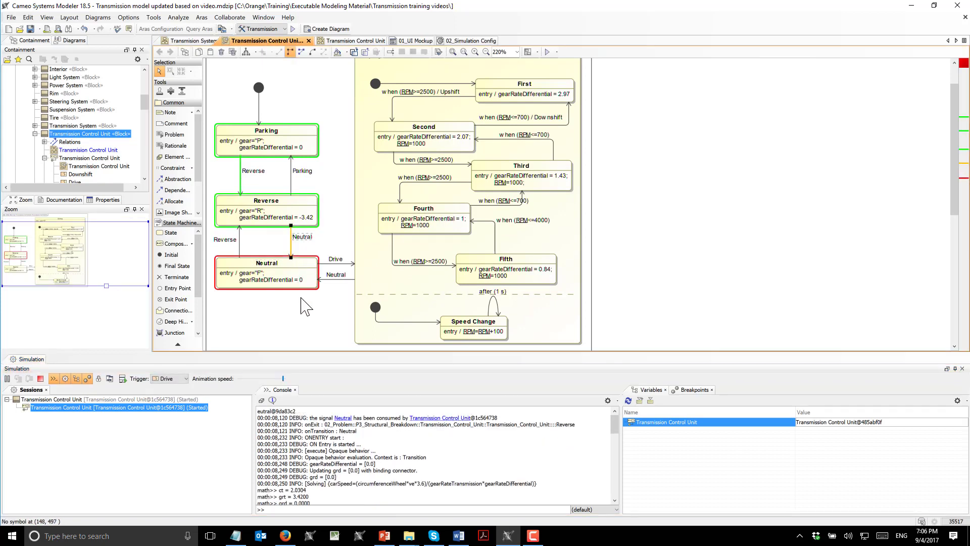
{"action": "left_click", "coordinate": [76, 399]}
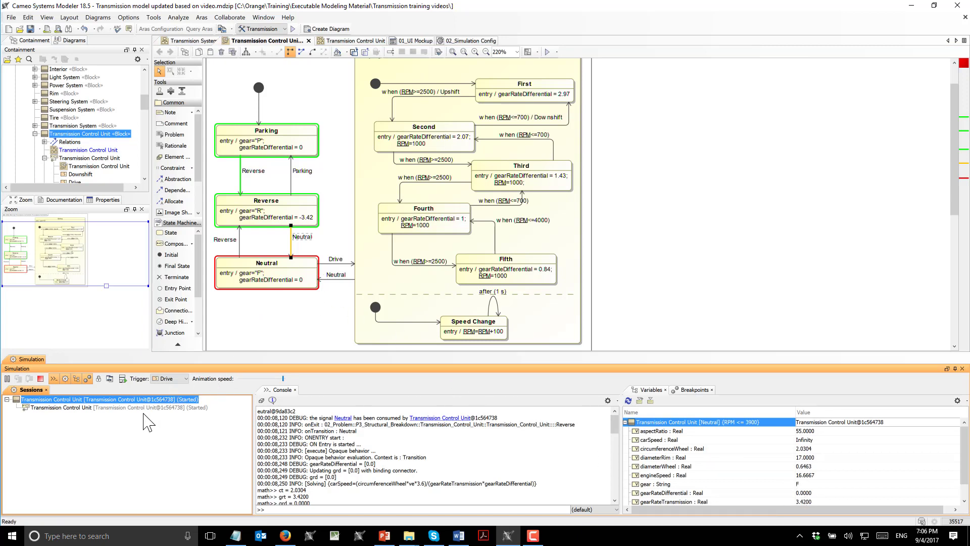
Step: Send the Drive signal and check the variables reach Second gear with RPM 1200
{"action": "left_click", "coordinate": [96, 408]}
{"action": "left_click", "coordinate": [170, 378]}
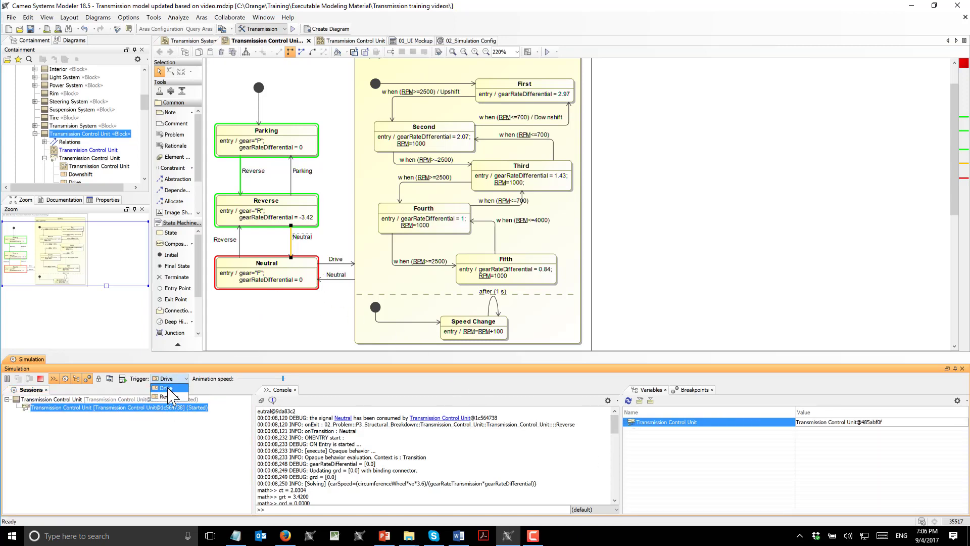
{"action": "left_click", "coordinate": [166, 387]}
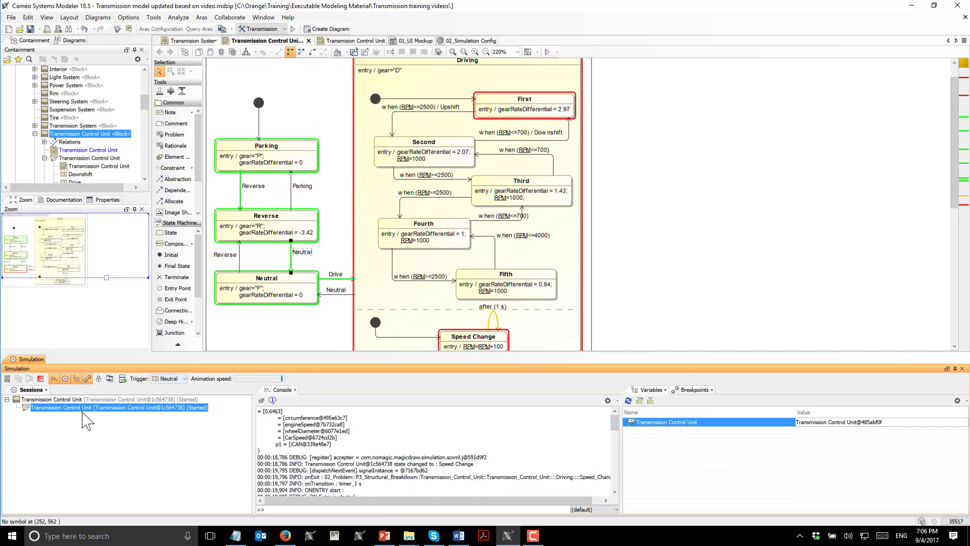
{"action": "left_click", "coordinate": [71, 399]}
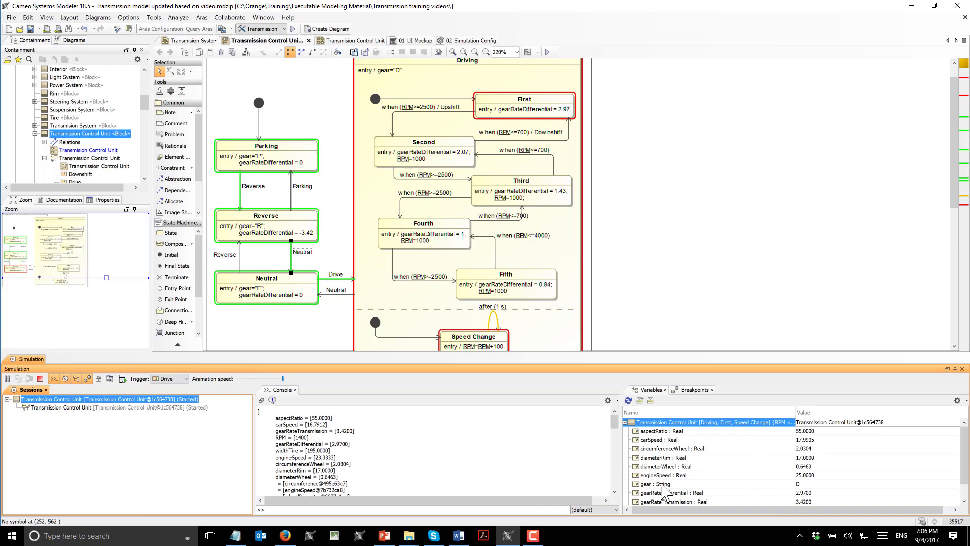
{"action": "scroll", "coordinate": [682, 487], "scroll_direction": "down", "scroll_amount": 1}
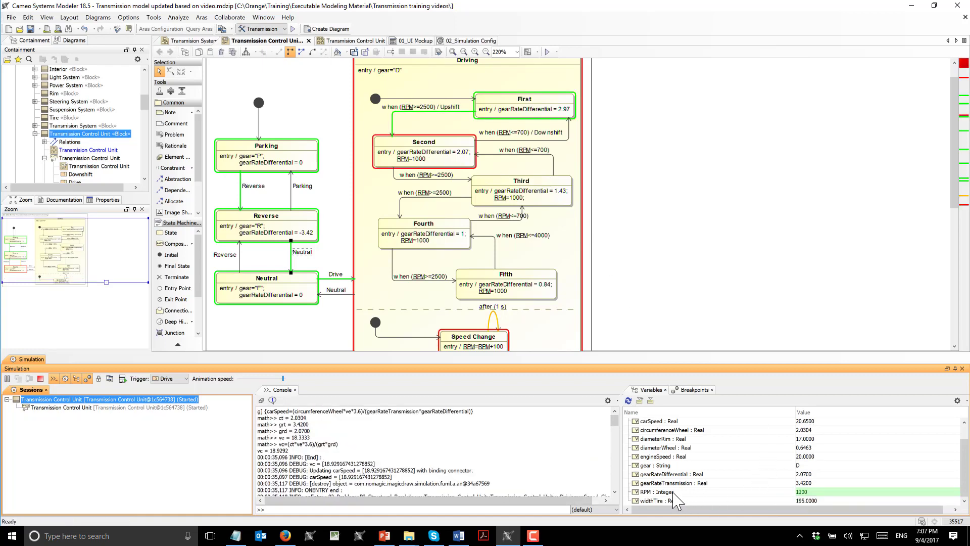
Step: Plot RPM in a Time Series Chart and switch to the Transmission Control Unit parametric diagram
{"action": "right_click", "coordinate": [674, 492]}
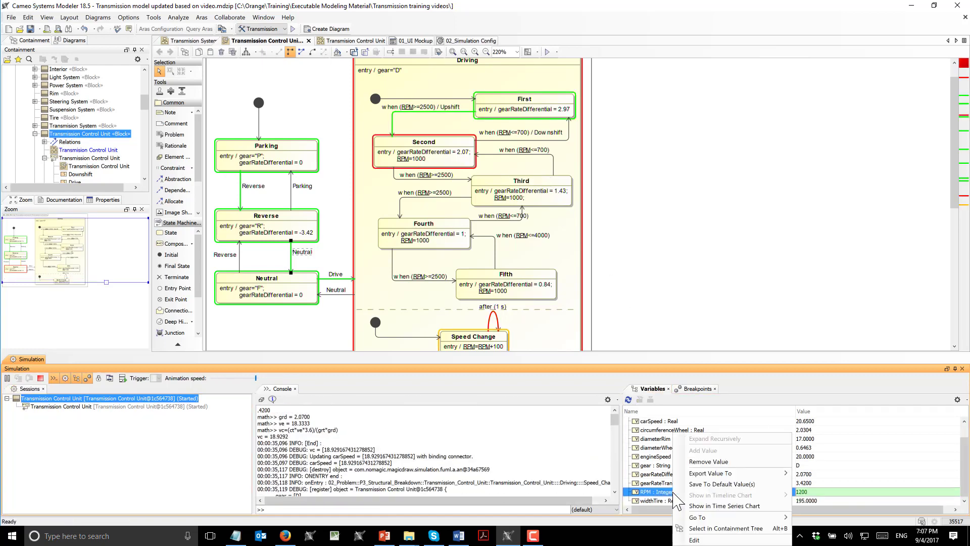
{"action": "left_click", "coordinate": [707, 505]}
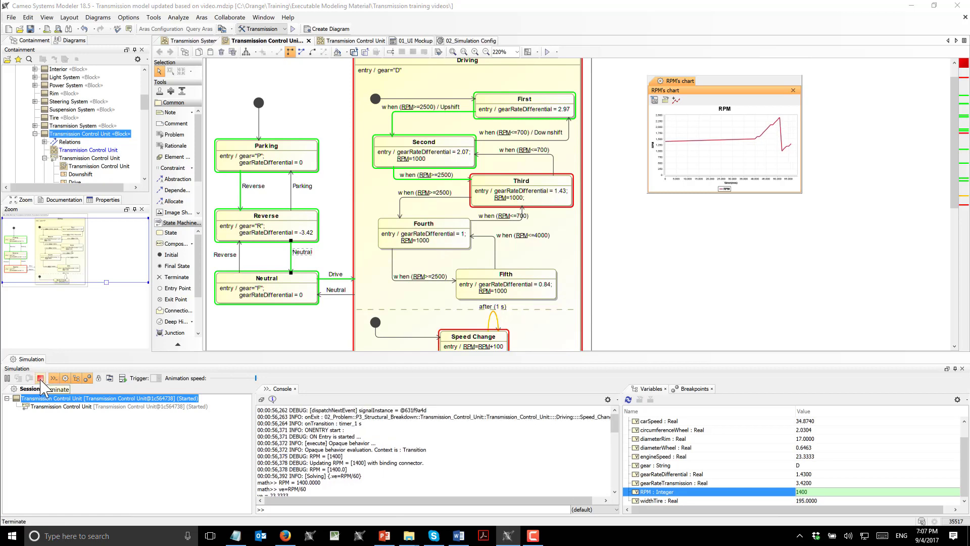
{"action": "left_click", "coordinate": [352, 41]}
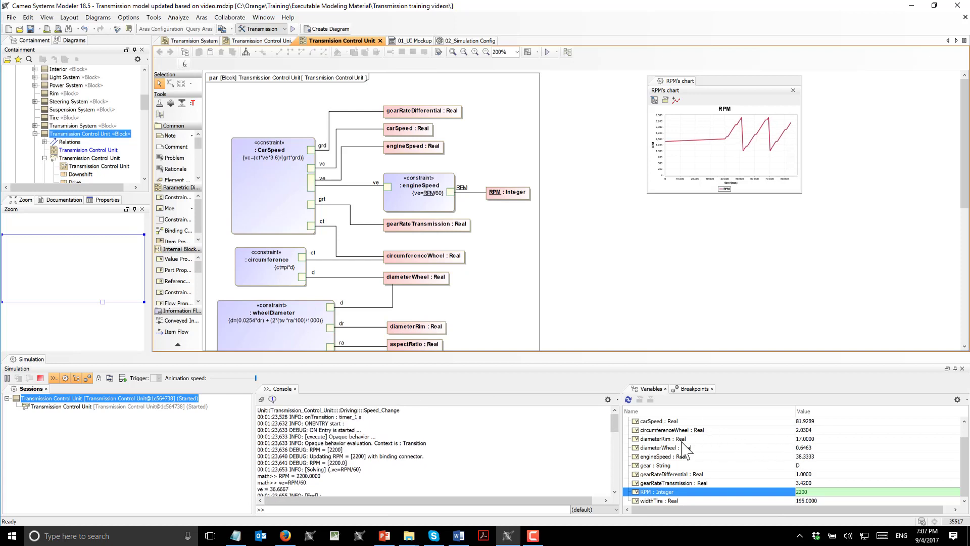
Step: Select the carSpeed variable in the Variables panel and open its context menu
{"action": "right_click", "coordinate": [658, 429]}
{"action": "left_click", "coordinate": [657, 429]}
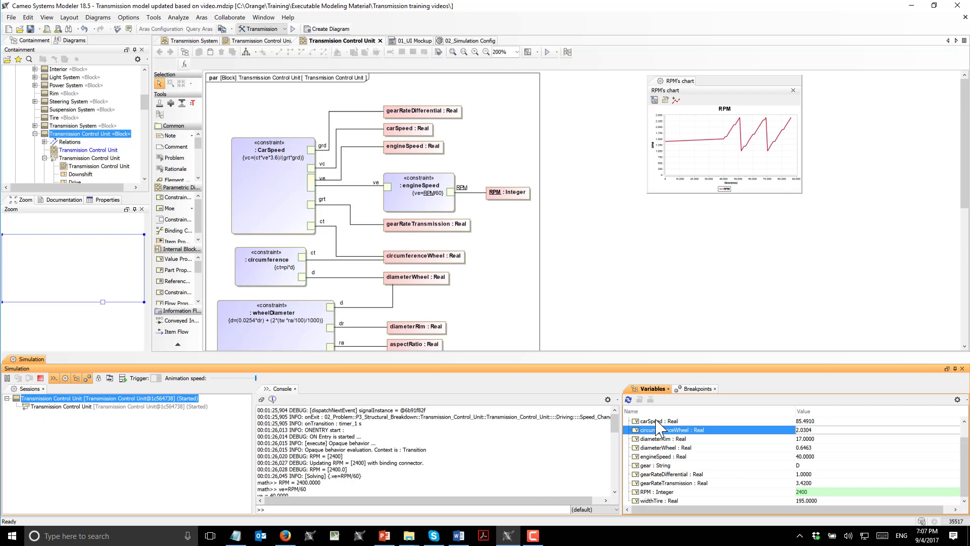
{"action": "left_click", "coordinate": [658, 420]}
{"action": "right_click", "coordinate": [658, 421]}
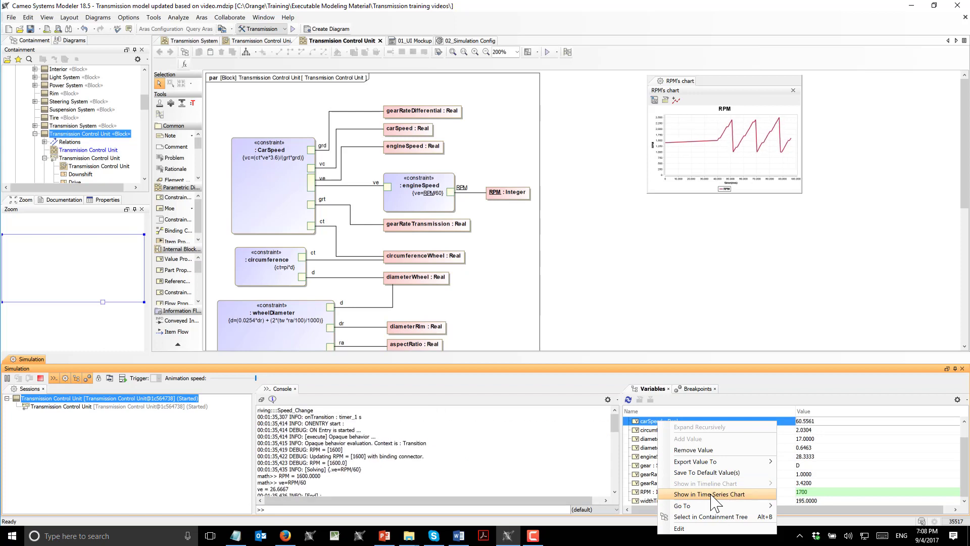
Step: Chart carSpeed over time, dock it below the RPM chart, and open the Transmision System diagram
{"action": "left_click", "coordinate": [711, 494]}
{"action": "left_click_drag", "start_coordinate": [547, 200], "coordinate": [785, 215]}
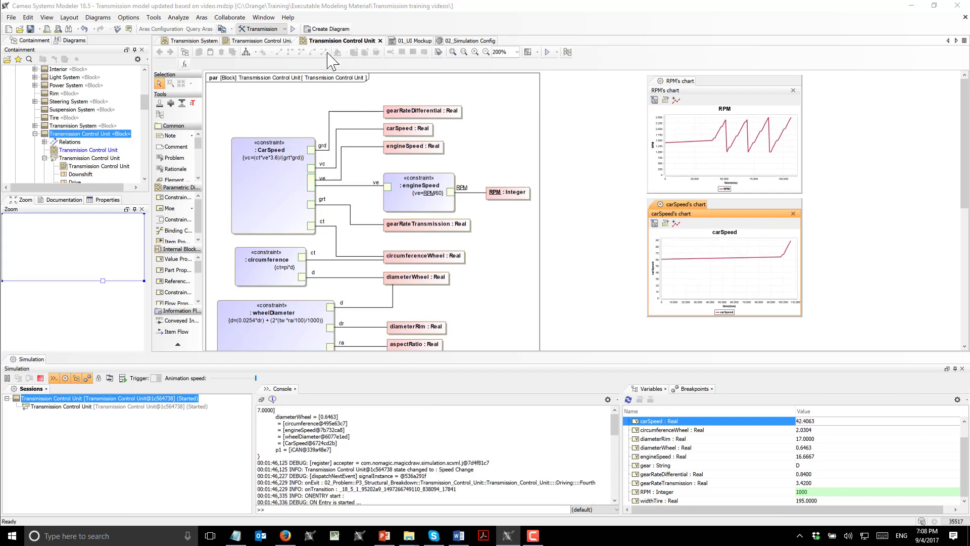
{"action": "left_click", "coordinate": [194, 40]}
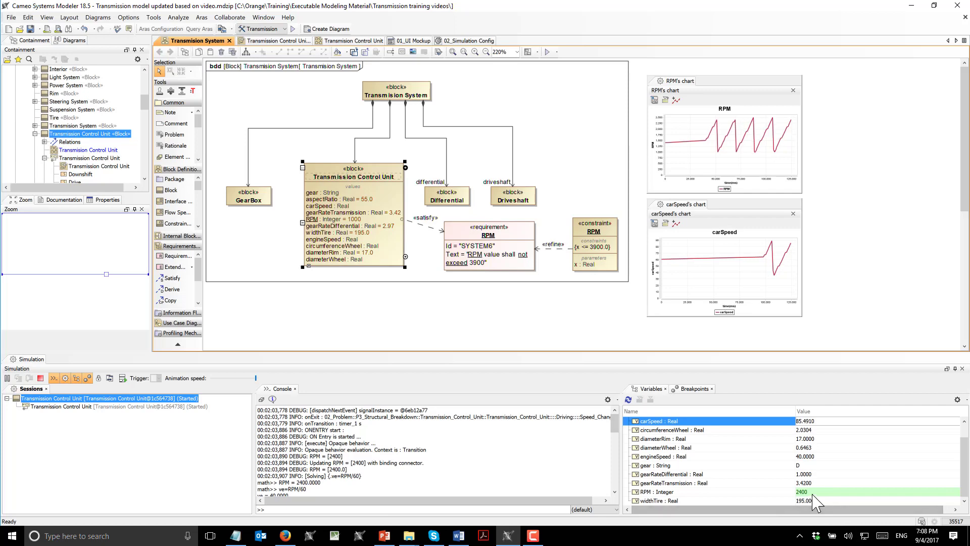
Step: Delete the RPM constraint block from the Transmision System diagram and select the RPM requirement
{"action": "mouse_move", "coordinate": [814, 503]}
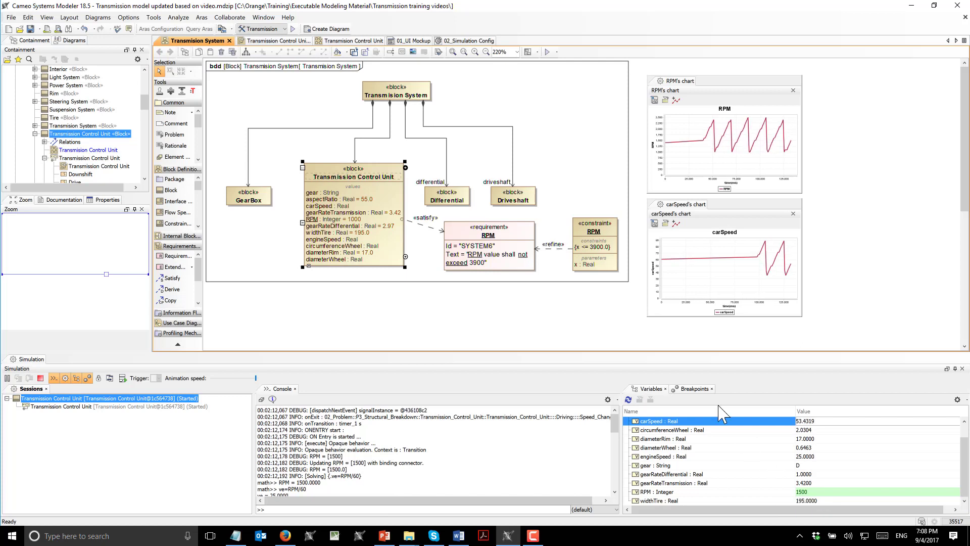
{"action": "left_click", "coordinate": [596, 276]}
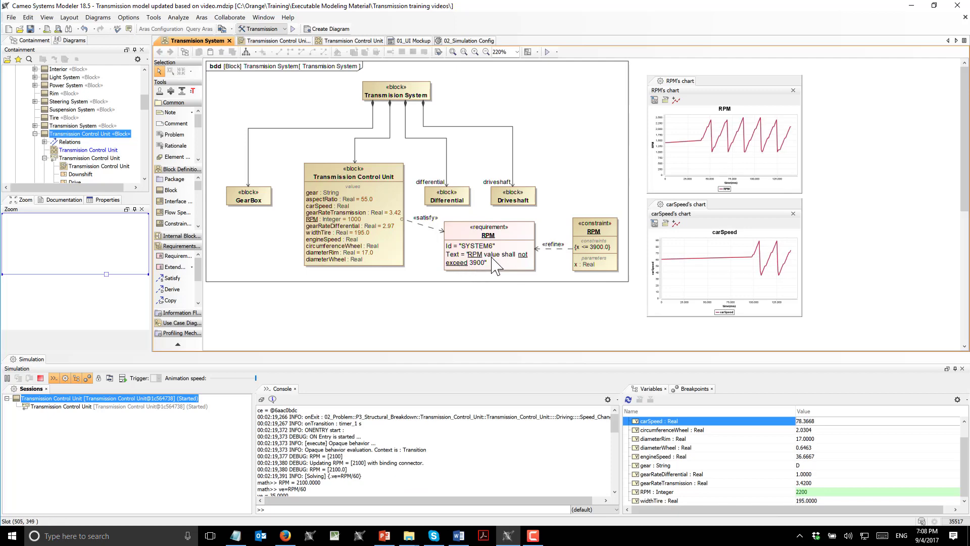
{"action": "left_click", "coordinate": [577, 232]}
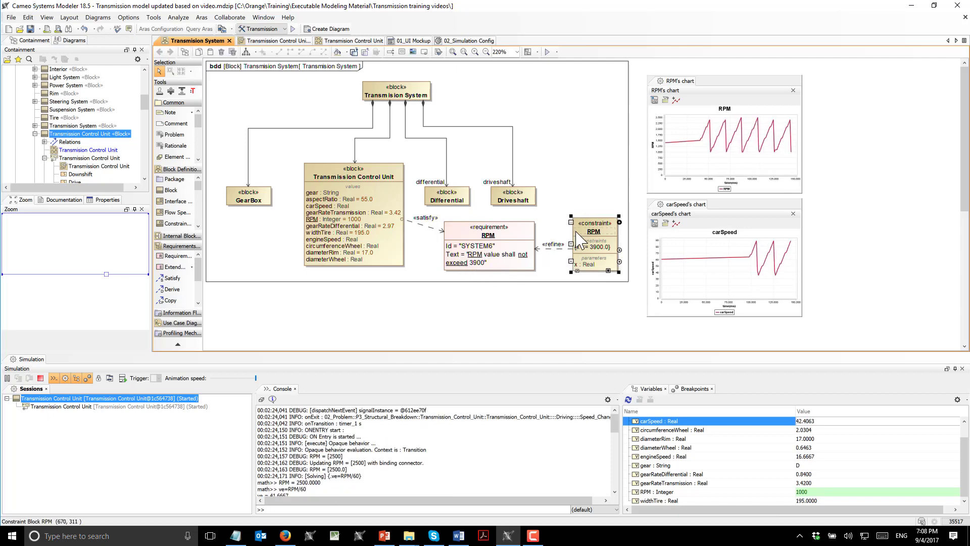
{"action": "key", "text": "Delete"}
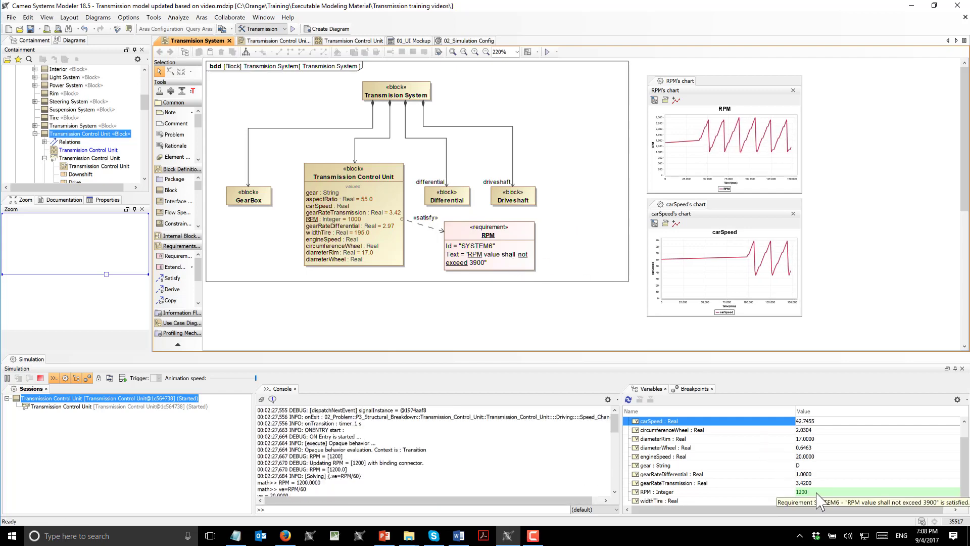
{"action": "left_click", "coordinate": [480, 262]}
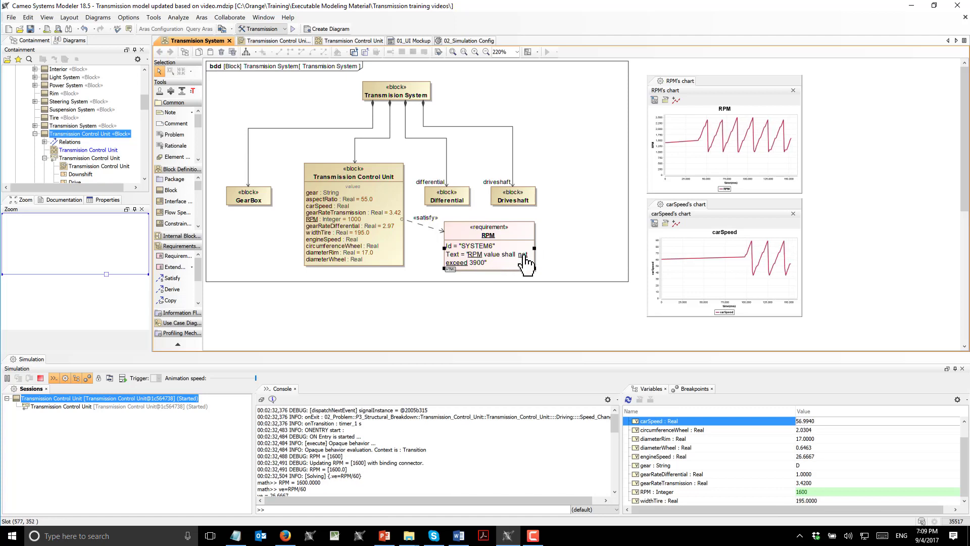
{"action": "mouse_move", "coordinate": [525, 258]}
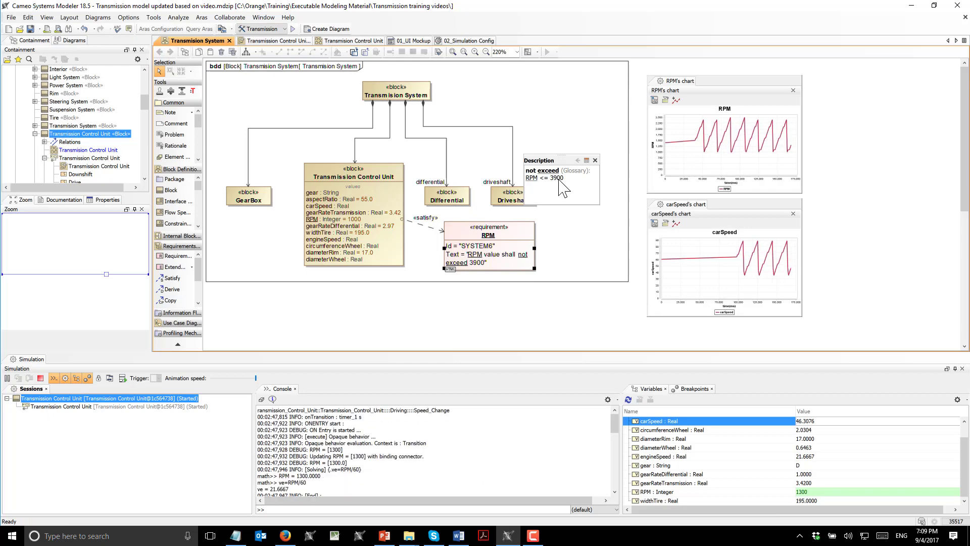
Step: Extract a new RPM constraint block from the RPM requirement, then undo its diagram placement
{"action": "left_click", "coordinate": [560, 242]}
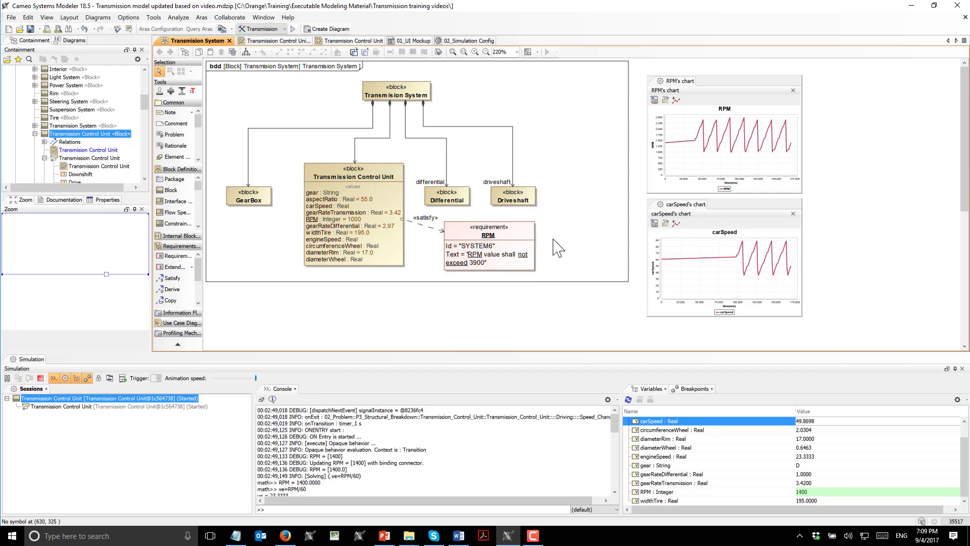
{"action": "right_click", "coordinate": [502, 237]}
{"action": "mouse_move", "coordinate": [555, 348]}
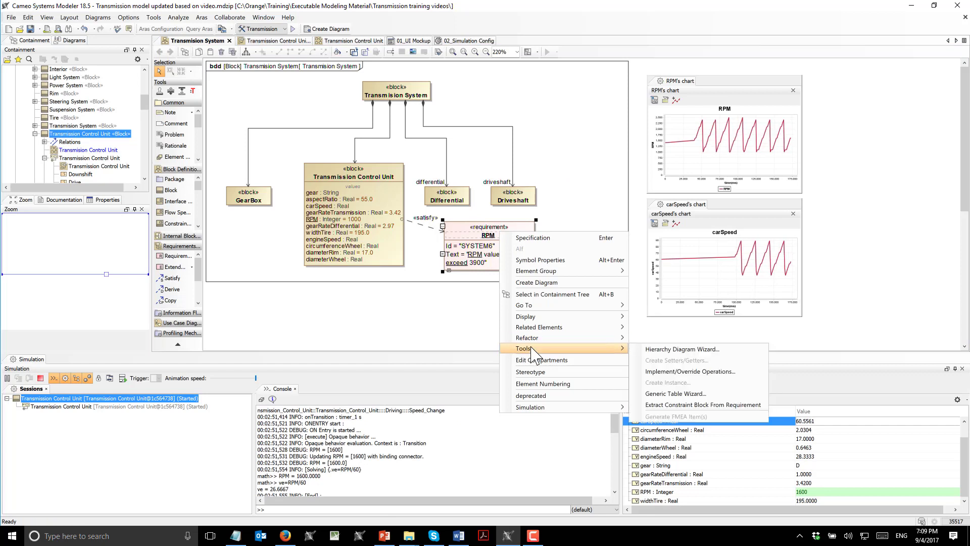
{"action": "left_click", "coordinate": [686, 404]}
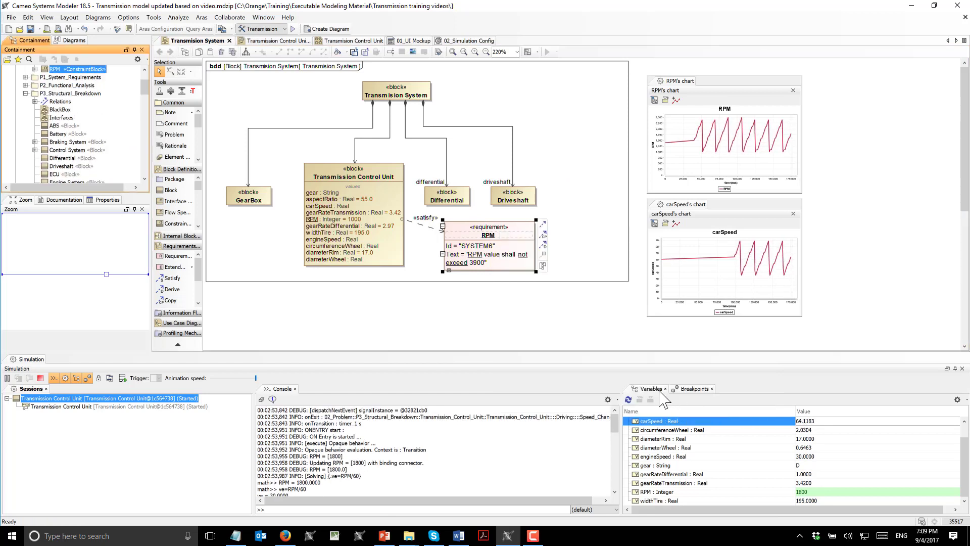
{"action": "left_click_drag", "start_coordinate": [54, 69], "coordinate": [583, 291]}
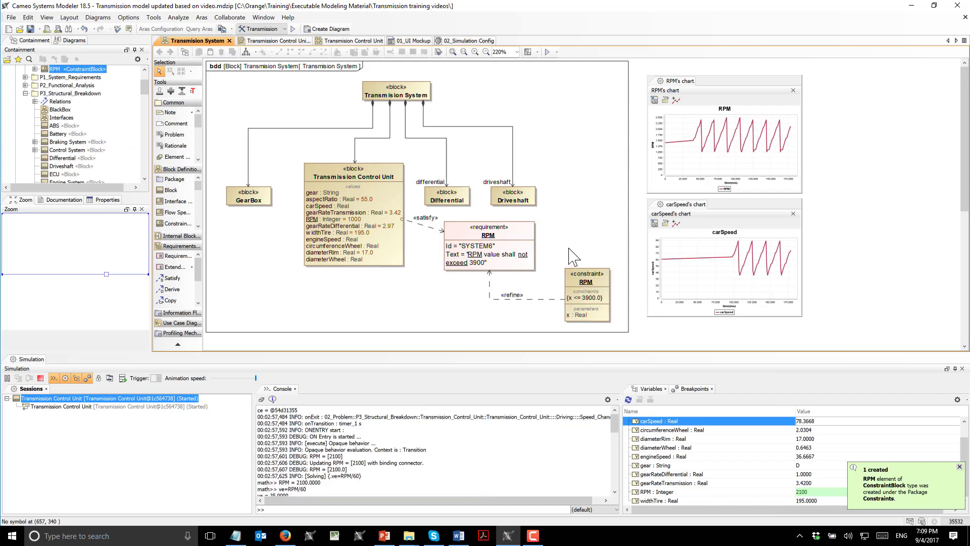
{"action": "key", "text": "ctrl+z"}
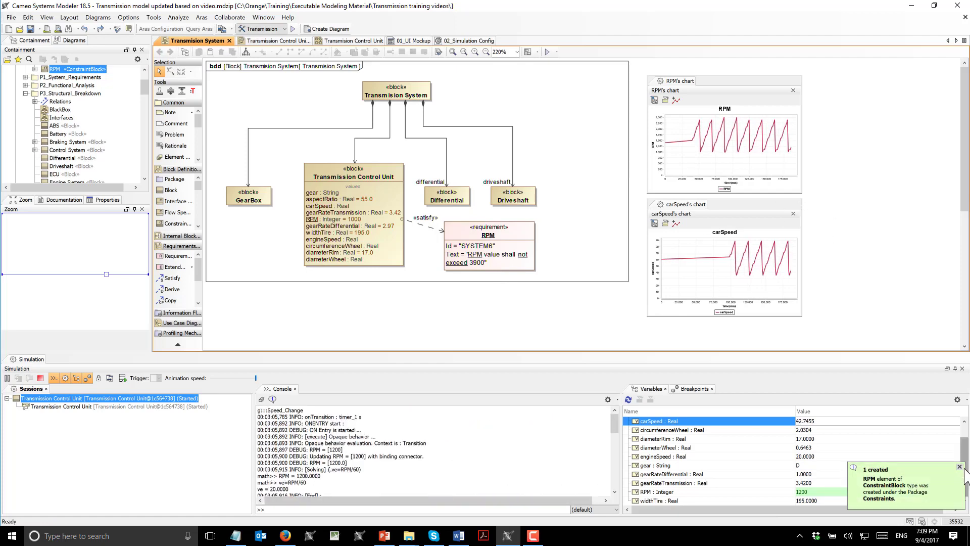
{"action": "left_click", "coordinate": [960, 466]}
{"action": "left_click", "coordinate": [524, 267]}
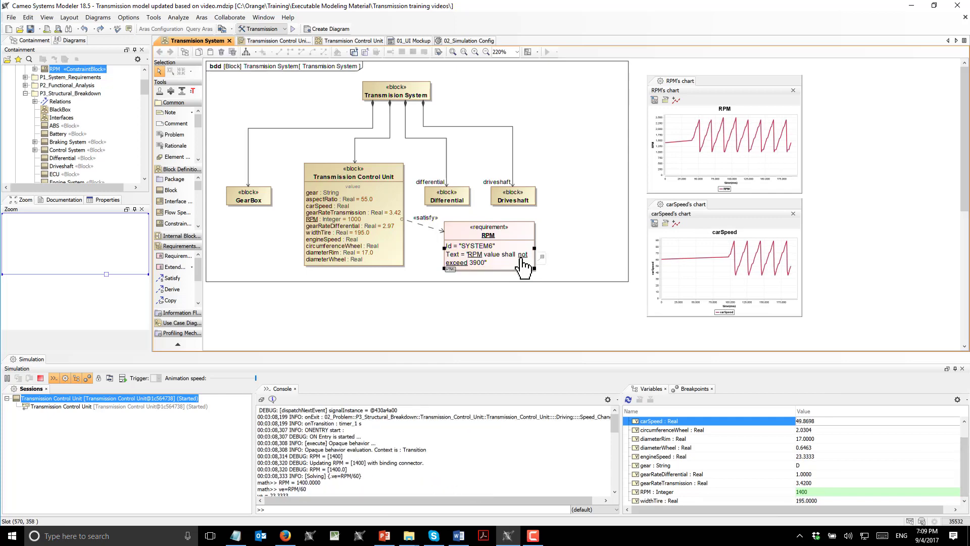
{"action": "mouse_move", "coordinate": [522, 259]}
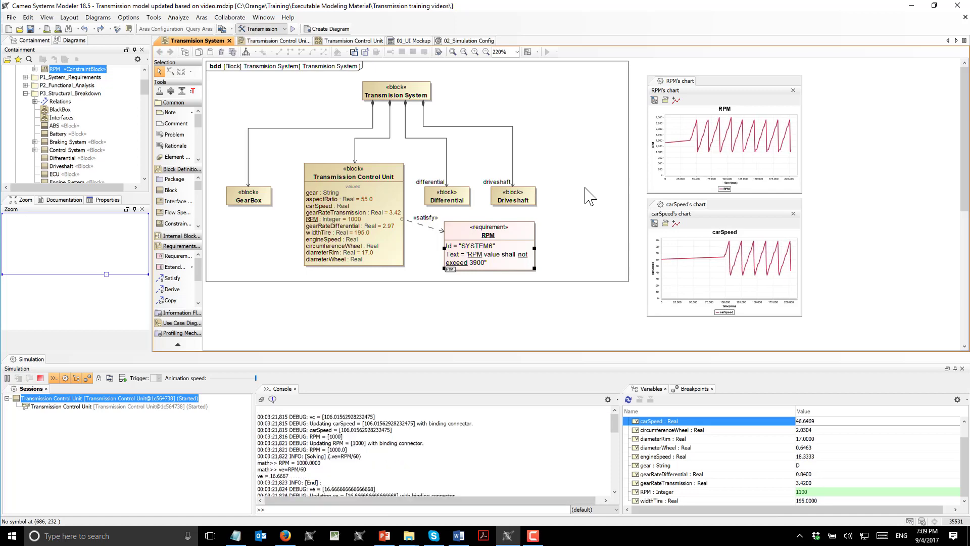
Step: Place a text field in the 01_UI Mockup diagram, then delete it
{"action": "left_click", "coordinate": [414, 41]}
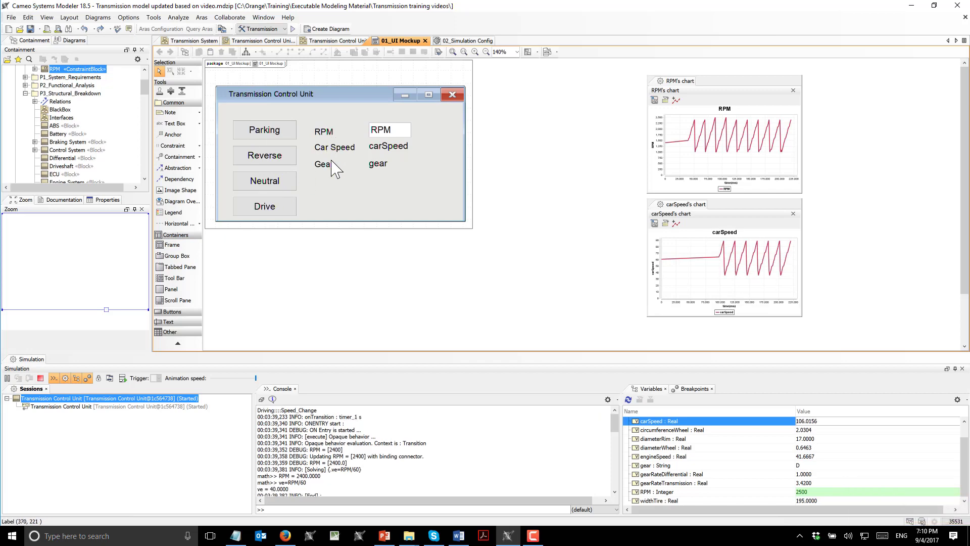
{"action": "left_click", "coordinate": [170, 322]}
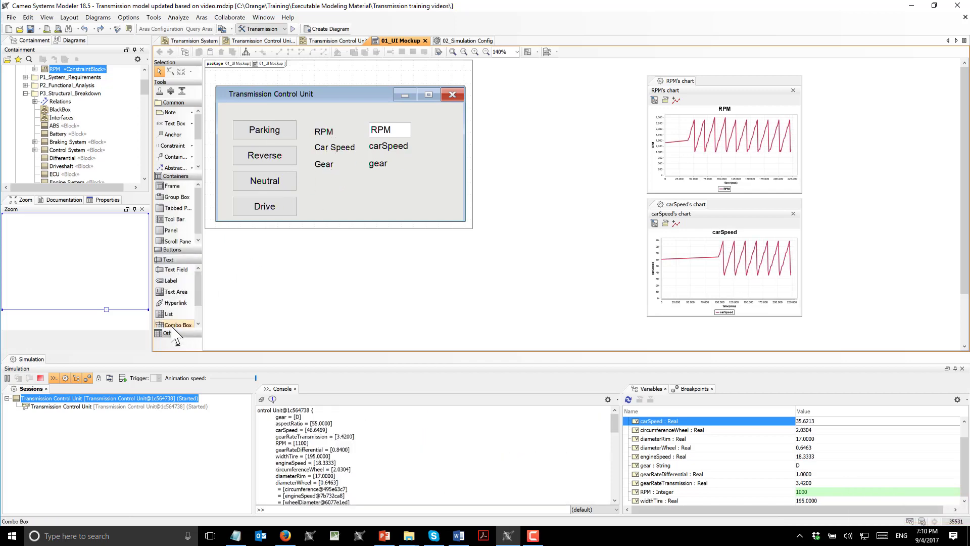
{"action": "left_click", "coordinate": [174, 270]}
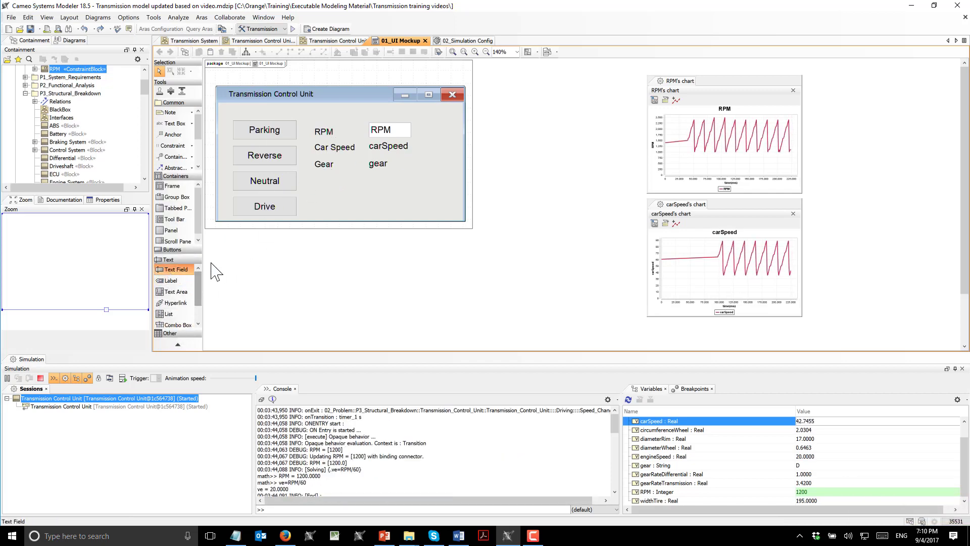
{"action": "left_click", "coordinate": [377, 187]}
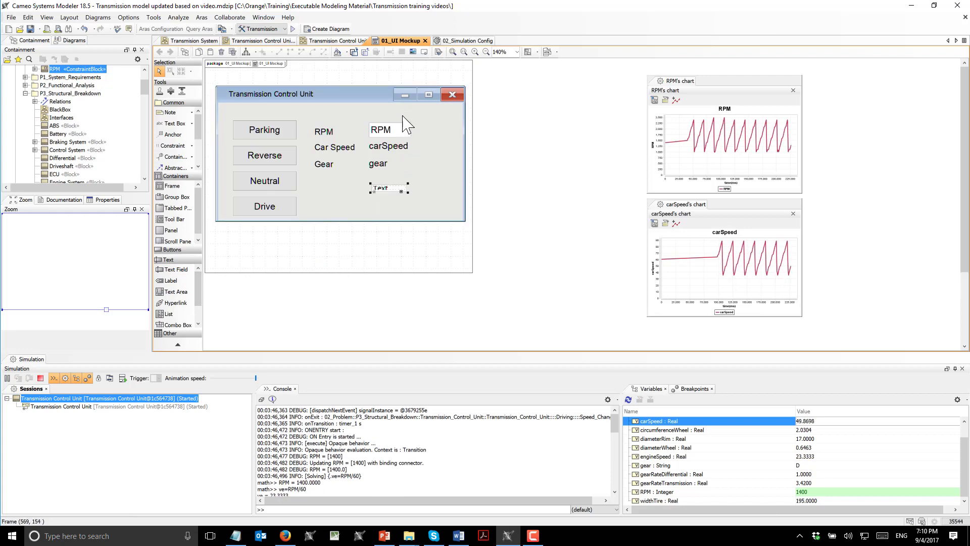
{"action": "left_click", "coordinate": [394, 188]}
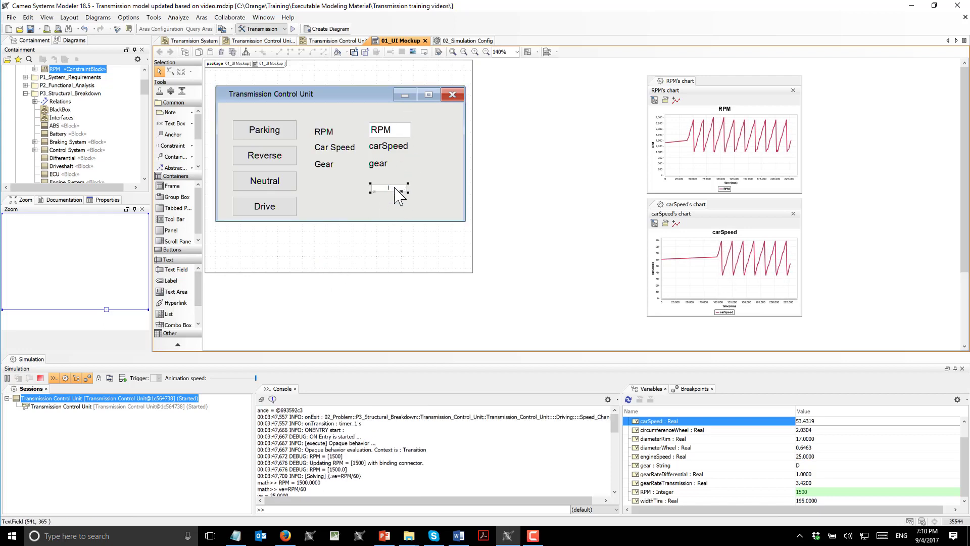
{"action": "key", "text": "Return"}
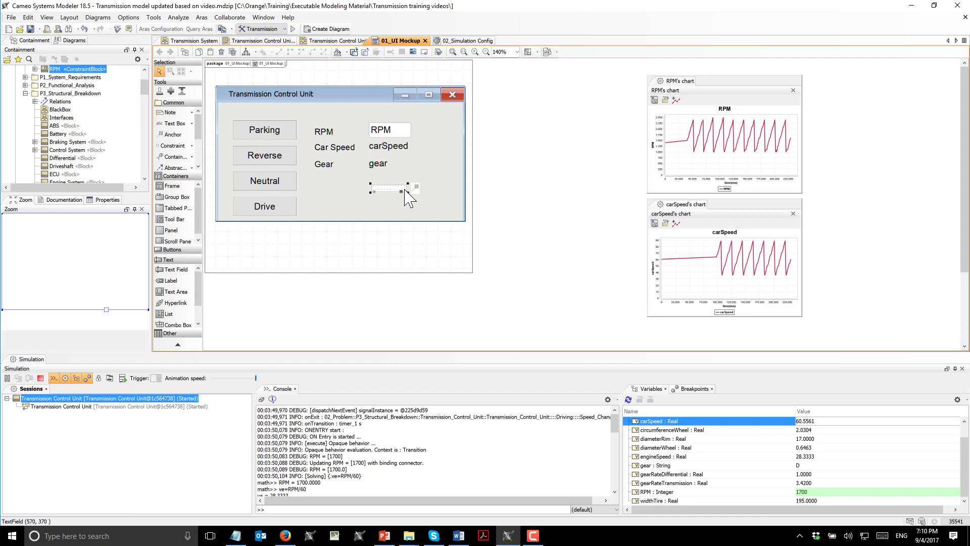
{"action": "key", "text": "Delete"}
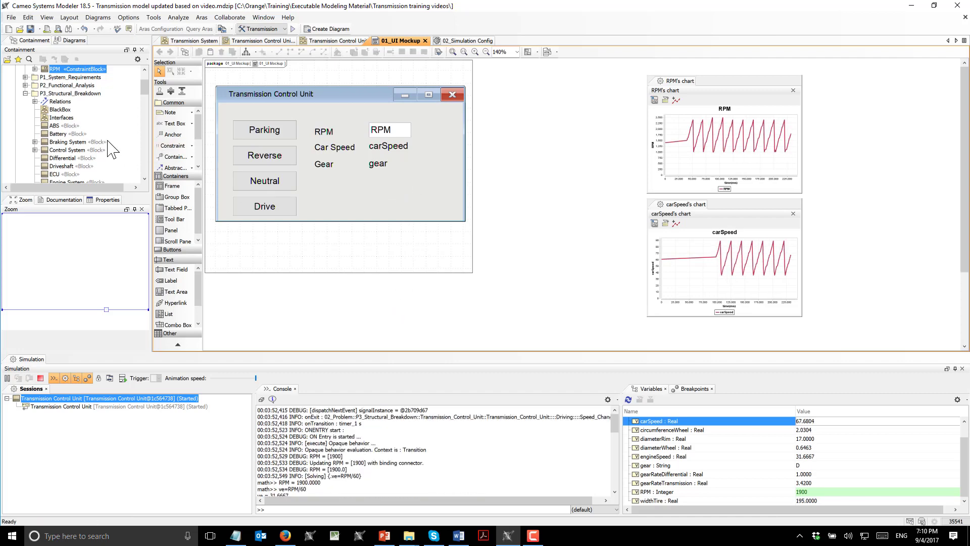
Step: Expand Transmission Control Unit in the containment tree to show attributes like gear and carSpeed
{"action": "scroll", "coordinate": [76, 146], "scroll_direction": "down", "scroll_amount": 1}
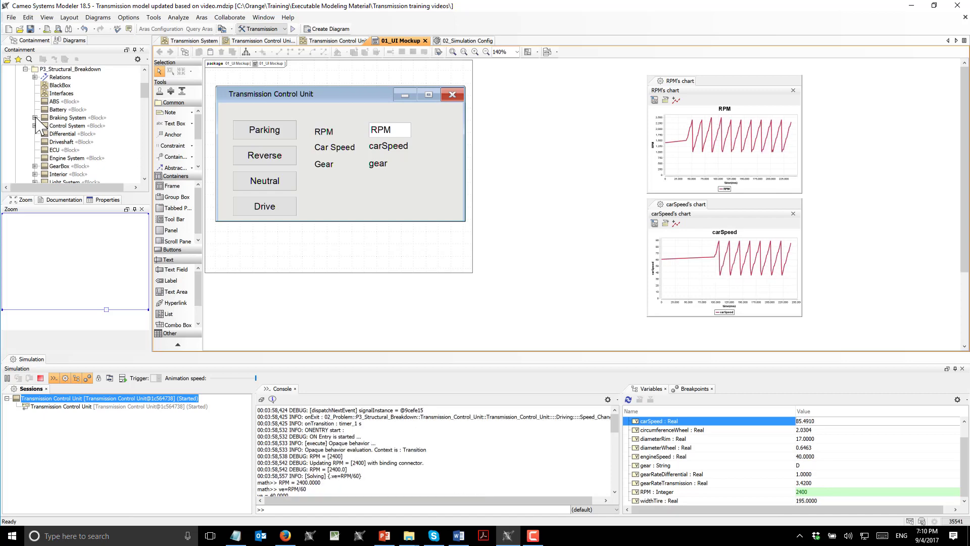
{"action": "scroll", "coordinate": [35, 117], "scroll_direction": "down", "scroll_amount": 4}
{"action": "left_click", "coordinate": [35, 142]}
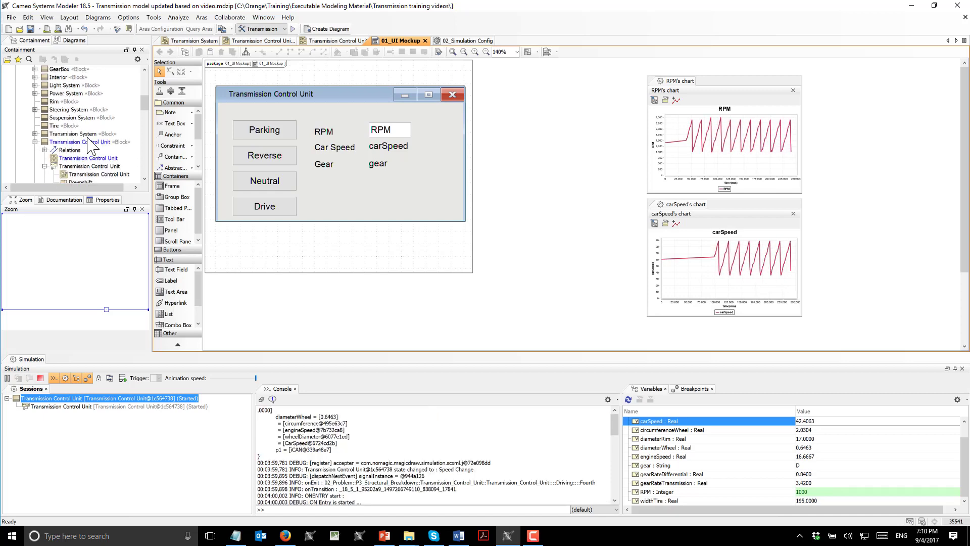
{"action": "scroll", "coordinate": [56, 154], "scroll_direction": "down", "scroll_amount": 2}
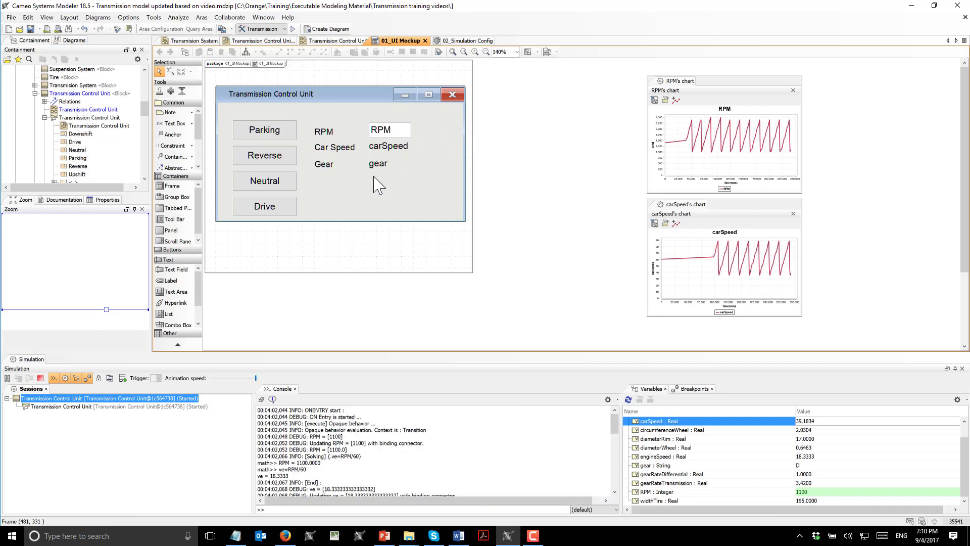
{"action": "scroll", "coordinate": [99, 156], "scroll_direction": "down", "scroll_amount": 8}
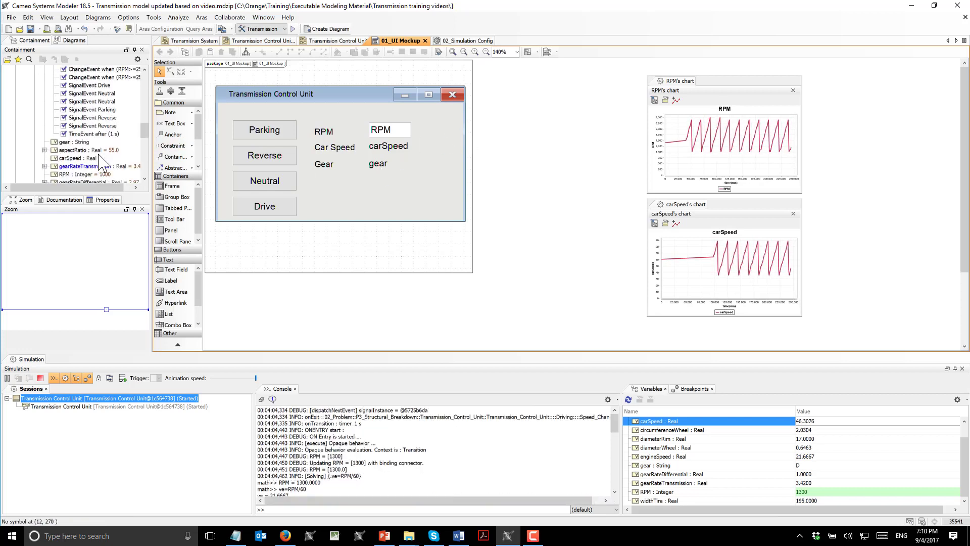
{"action": "scroll", "coordinate": [60, 105], "scroll_direction": "down", "scroll_amount": 2}
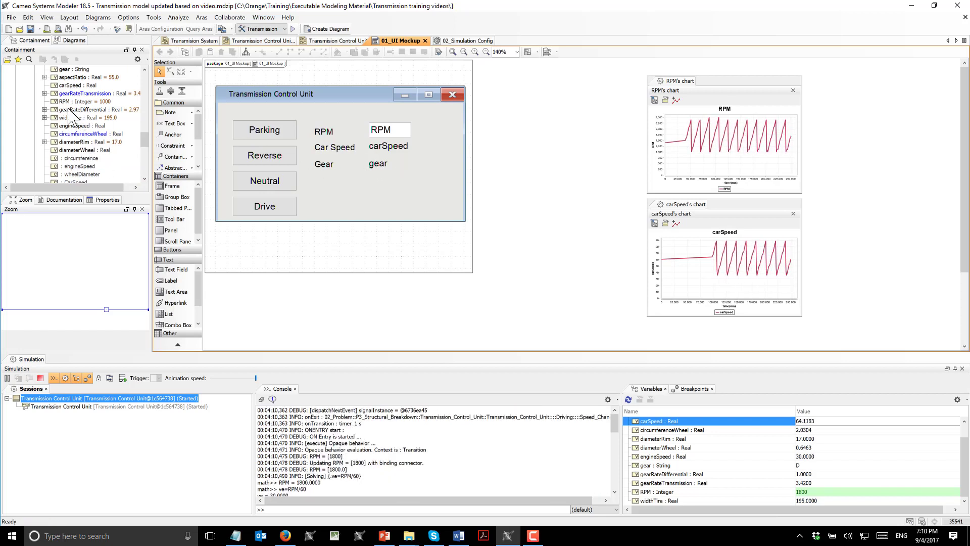
{"action": "scroll", "coordinate": [69, 108], "scroll_direction": "up", "scroll_amount": 1}
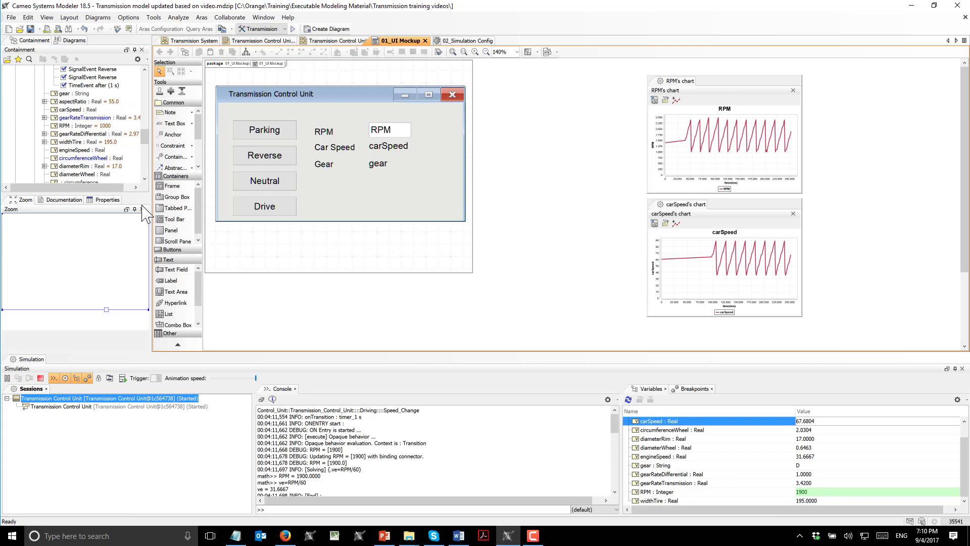
Step: Add a label bound to gear : String and enlarge it and its text
{"action": "left_click", "coordinate": [172, 280]}
{"action": "left_click", "coordinate": [366, 180]}
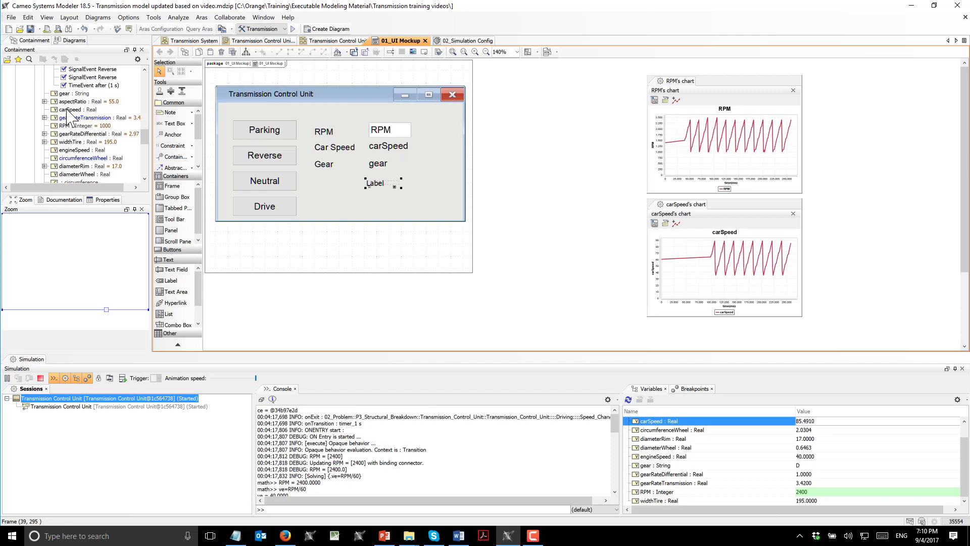
{"action": "left_click_drag", "start_coordinate": [71, 93], "coordinate": [371, 167]}
{"action": "left_click", "coordinate": [378, 185]}
{"action": "left_click", "coordinate": [425, 163]}
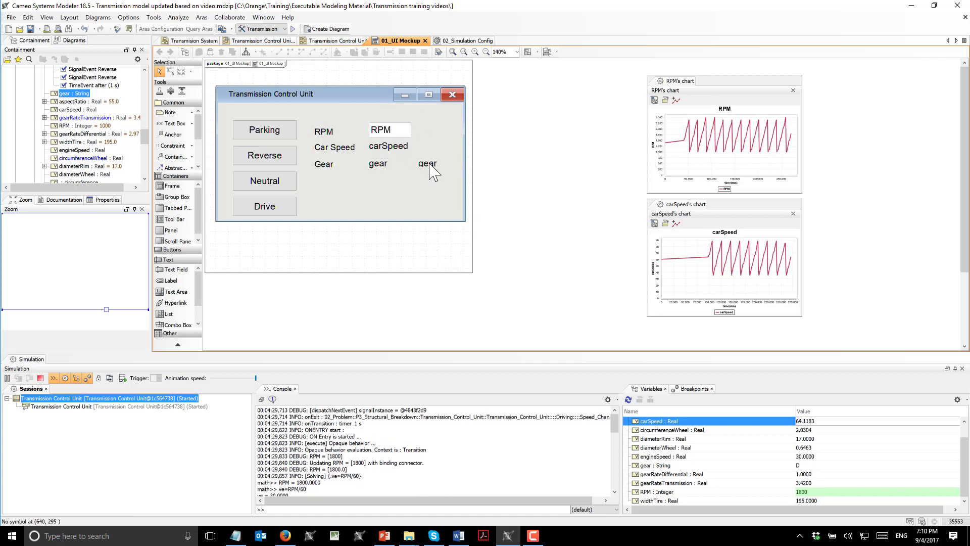
{"action": "left_click_drag", "start_coordinate": [453, 168], "coordinate": [451, 173]}
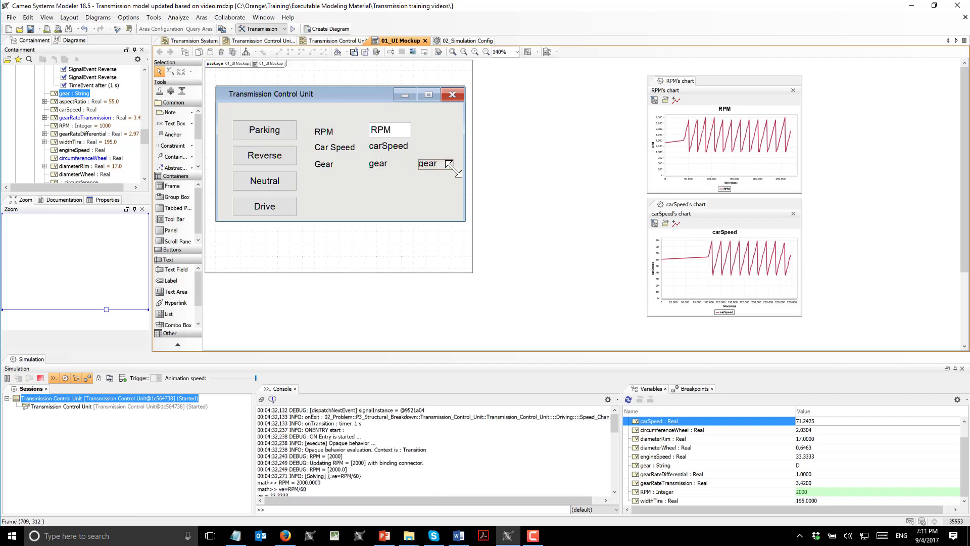
{"action": "left_click", "coordinate": [413, 266]}
Step: Drag the Drive signal onto the mockup as a second, wider Drive button beside the original
{"action": "scroll", "coordinate": [91, 136], "scroll_direction": "up", "scroll_amount": 6}
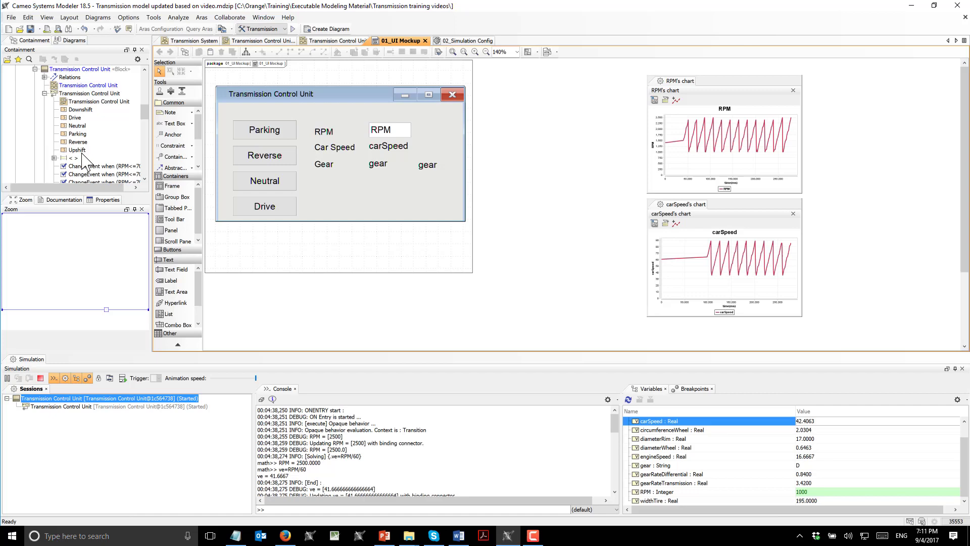
{"action": "left_click_drag", "start_coordinate": [75, 117], "coordinate": [374, 215]}
{"action": "left_click", "coordinate": [258, 212]}
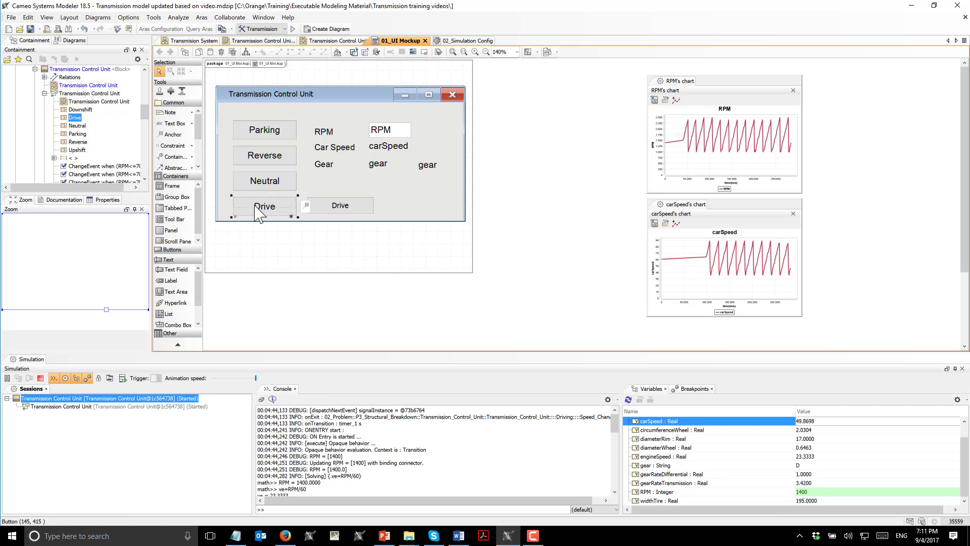
{"action": "left_click", "coordinate": [340, 210]}
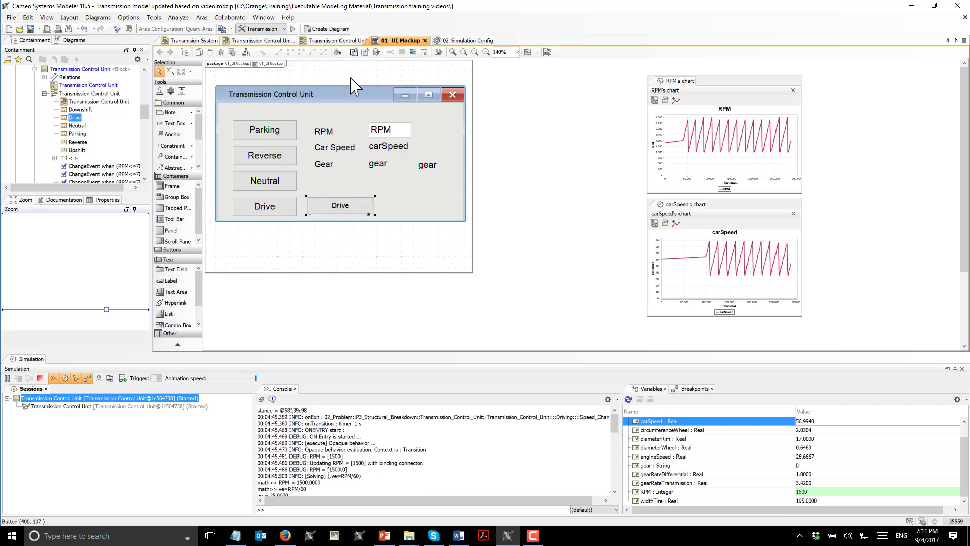
{"action": "left_click_drag", "start_coordinate": [351, 208], "coordinate": [347, 209]}
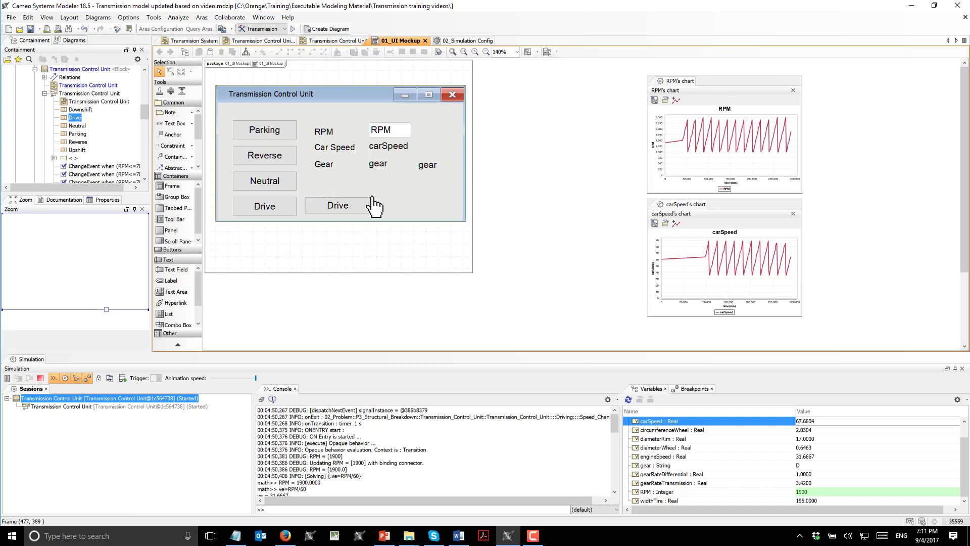
{"action": "left_click", "coordinate": [370, 214]}
{"action": "left_click", "coordinate": [366, 206]}
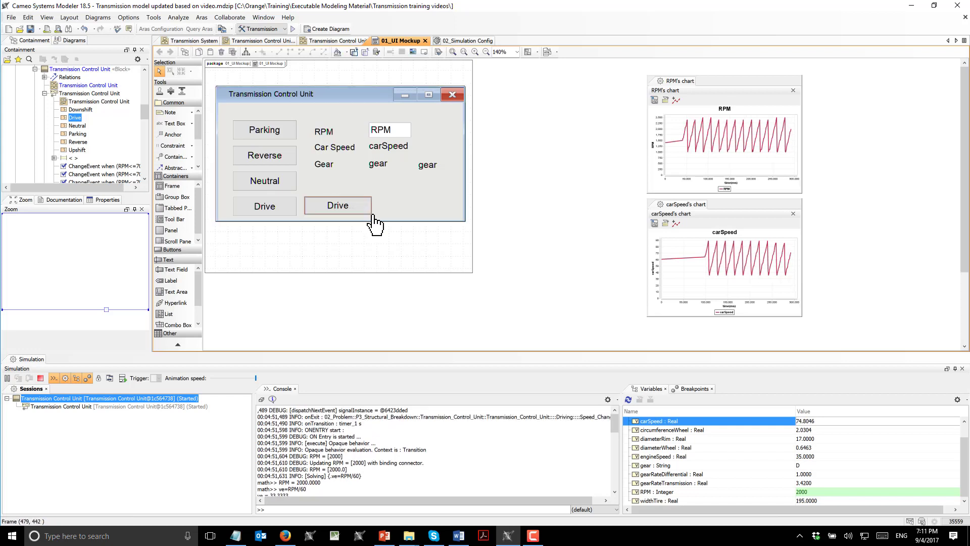
Step: In 02_Simulation Config, add a simulation configuration named Config 2, keeping Transmission active
{"action": "left_click", "coordinate": [467, 41]}
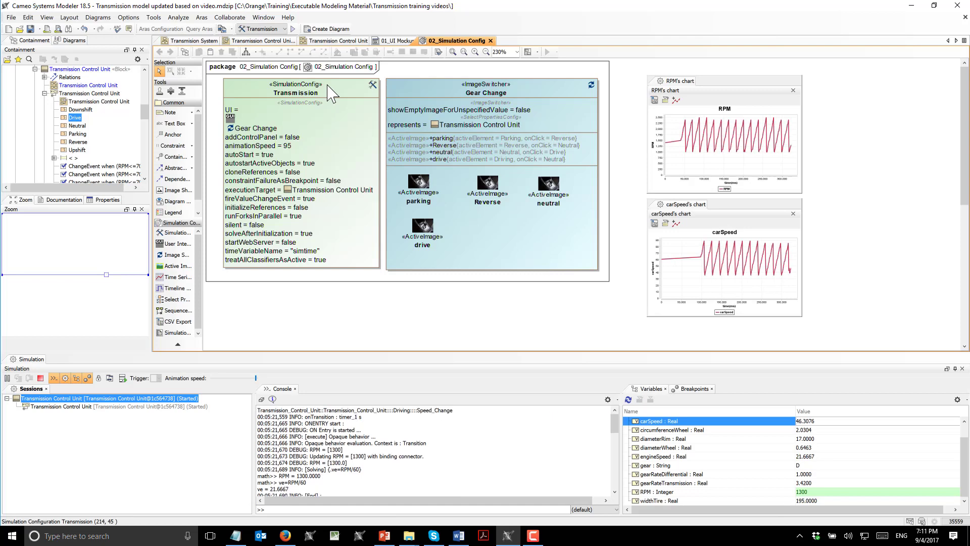
{"action": "left_click", "coordinate": [177, 222]}
{"action": "left_click", "coordinate": [243, 280]}
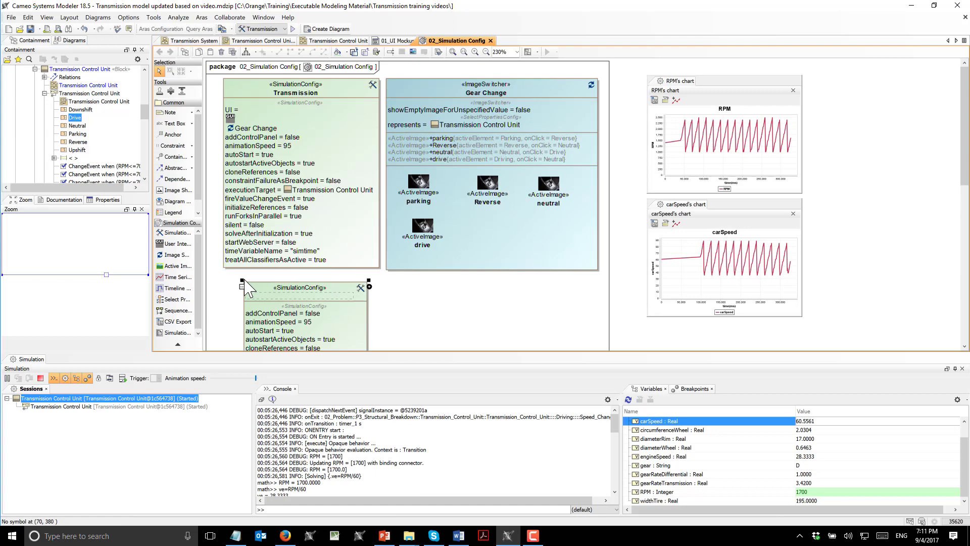
{"action": "type", "text": "Config 2"}
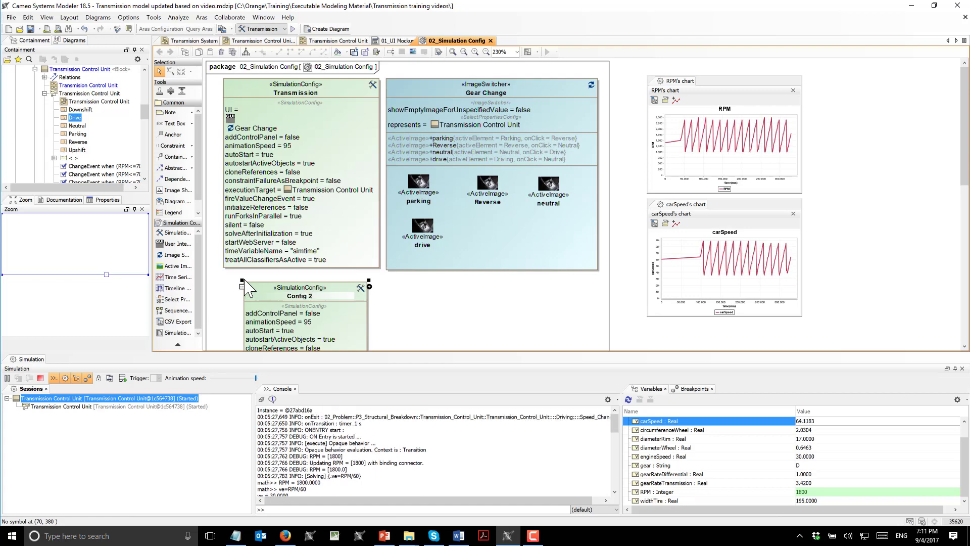
{"action": "left_click", "coordinate": [444, 303]}
{"action": "left_click", "coordinate": [260, 29]}
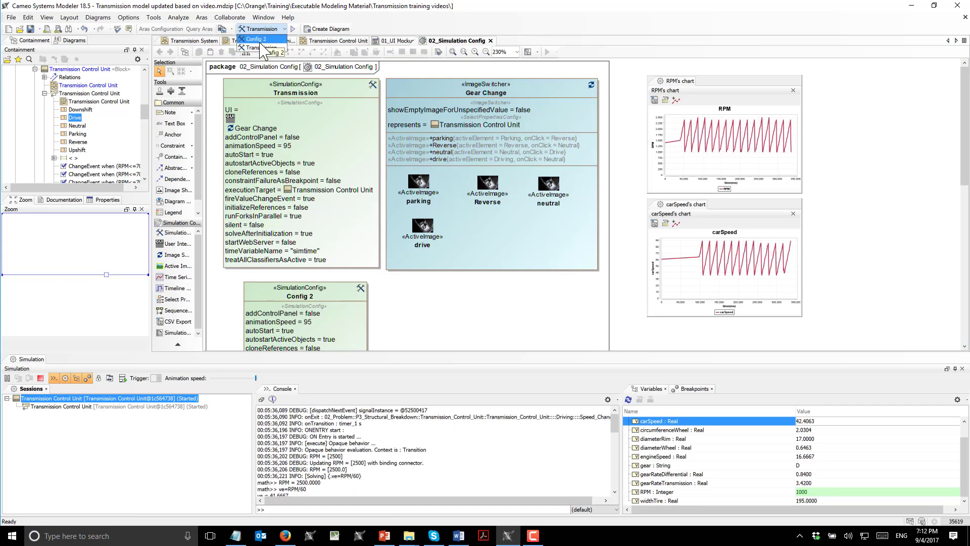
{"action": "left_click", "coordinate": [394, 27]}
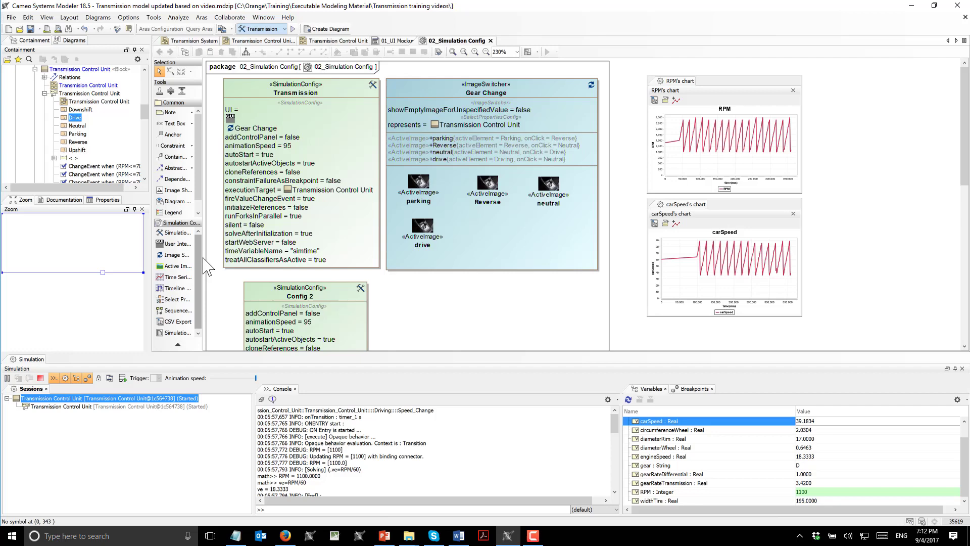
Step: Review the Parking and Reverse image specifications (Reverse active element, On Click Neutral), then close
{"action": "left_click_drag", "start_coordinate": [201, 257], "coordinate": [213, 257]}
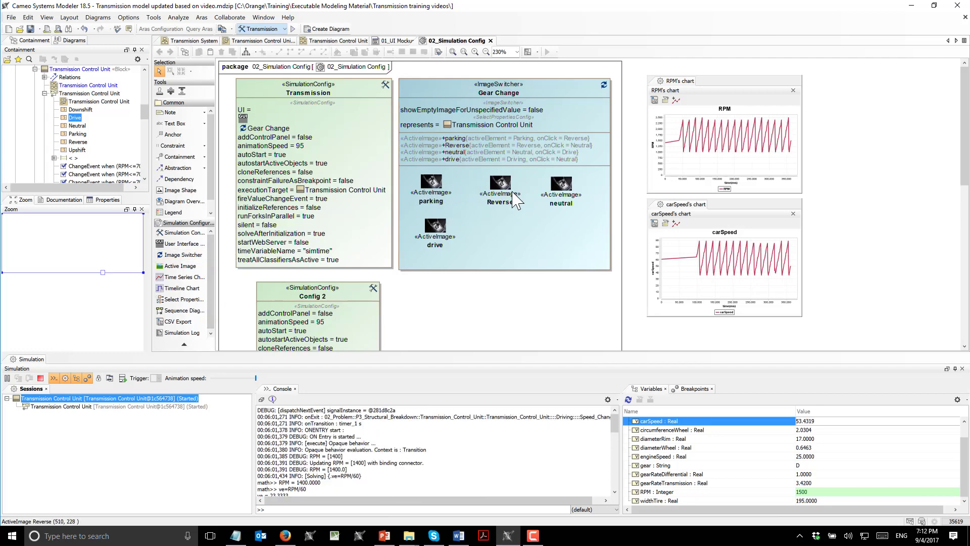
{"action": "left_click", "coordinate": [437, 190]}
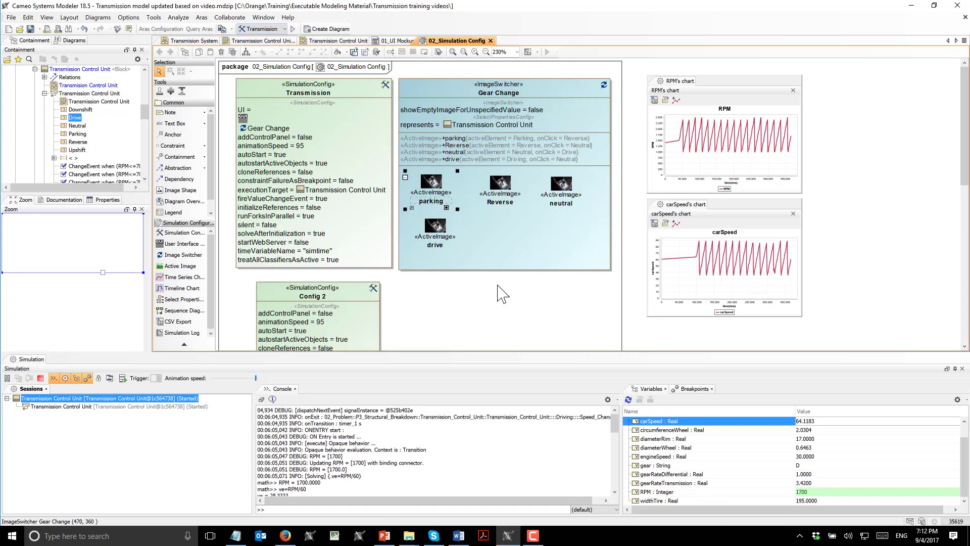
{"action": "right_click", "coordinate": [430, 185]}
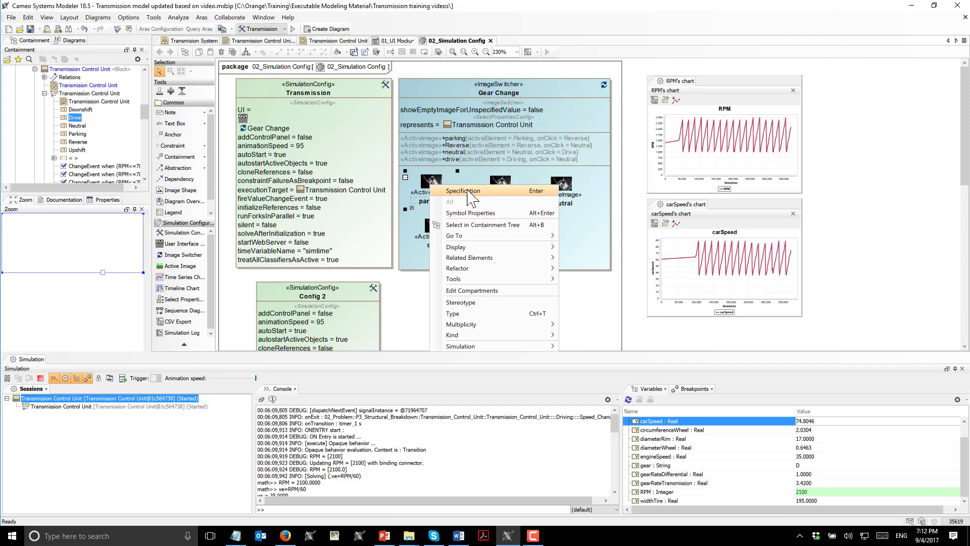
{"action": "left_click", "coordinate": [467, 195]}
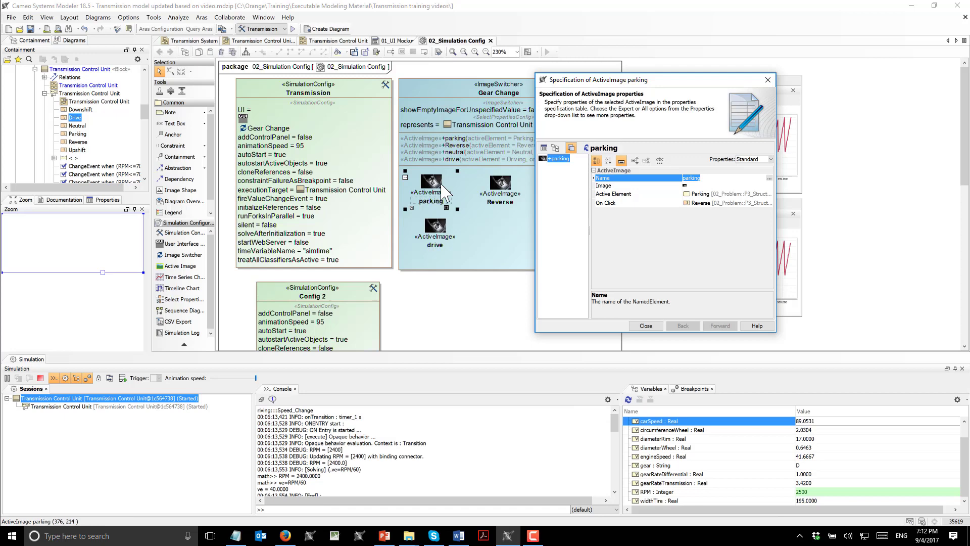
{"action": "right_click", "coordinate": [502, 191]}
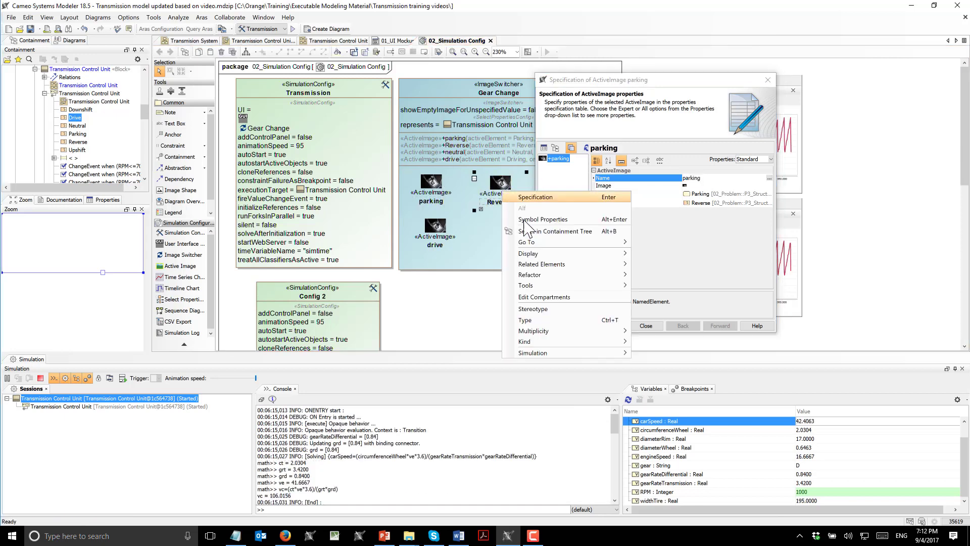
{"action": "left_click", "coordinate": [528, 197]}
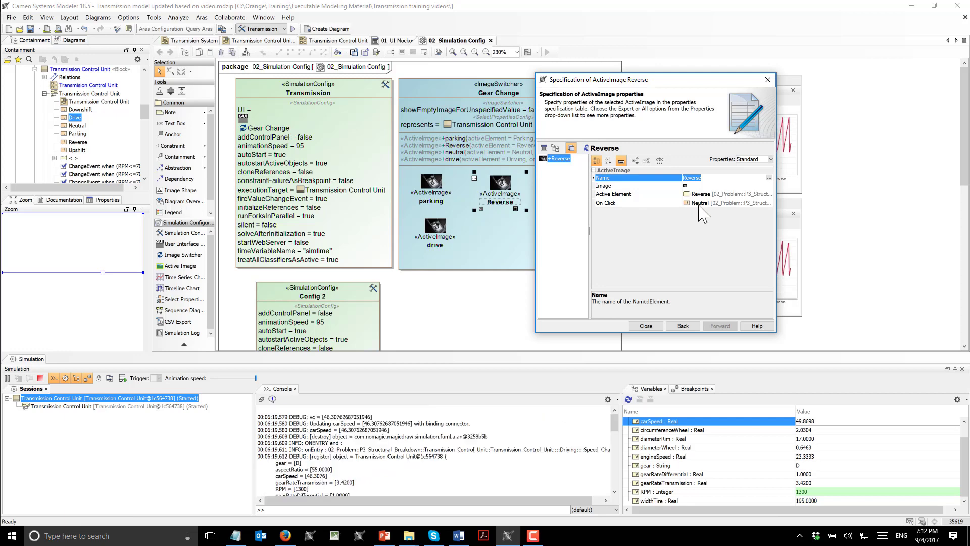
{"action": "left_click", "coordinate": [645, 326]}
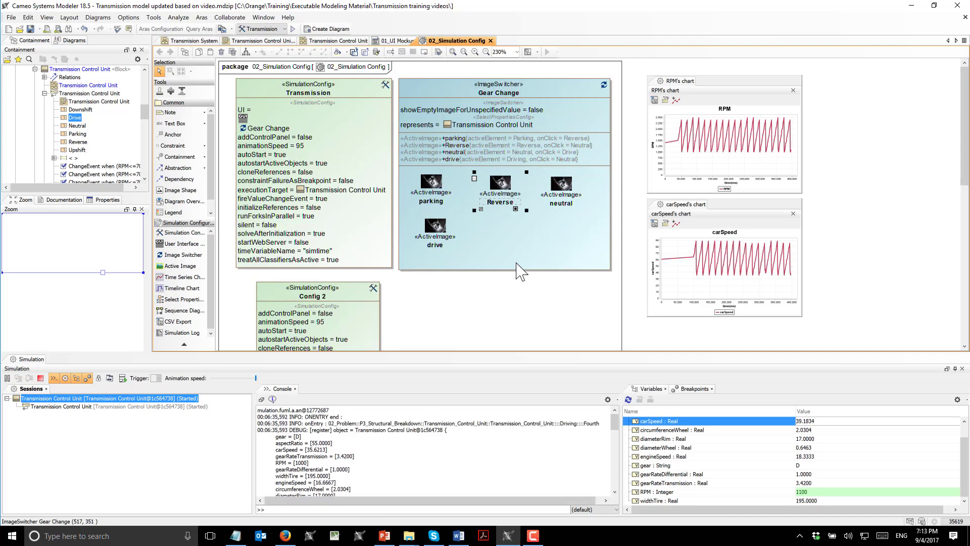
Step: Terminate the simulation and rerun the Transmission configuration, showing its panel beside 01_UI Mockup
{"action": "left_click", "coordinate": [426, 320]}
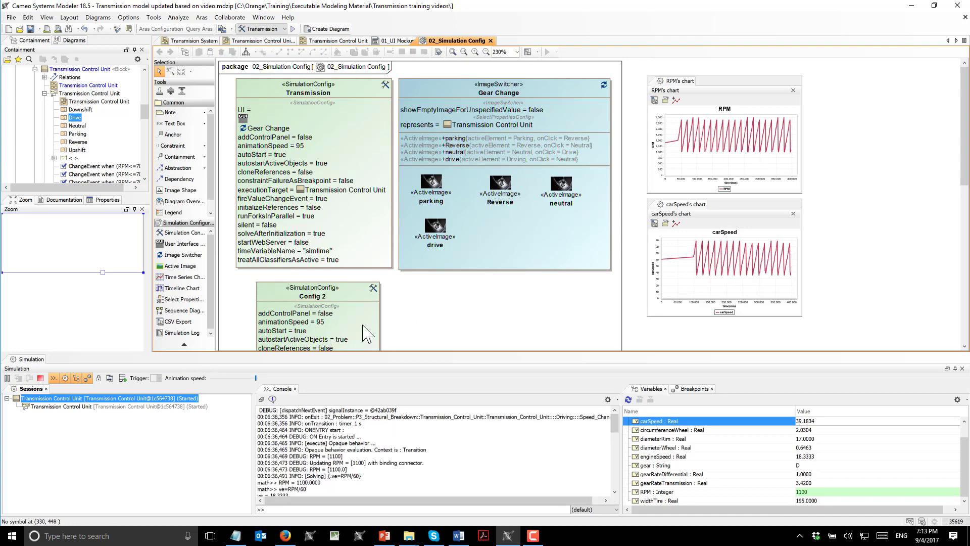
{"action": "left_click", "coordinate": [40, 378]}
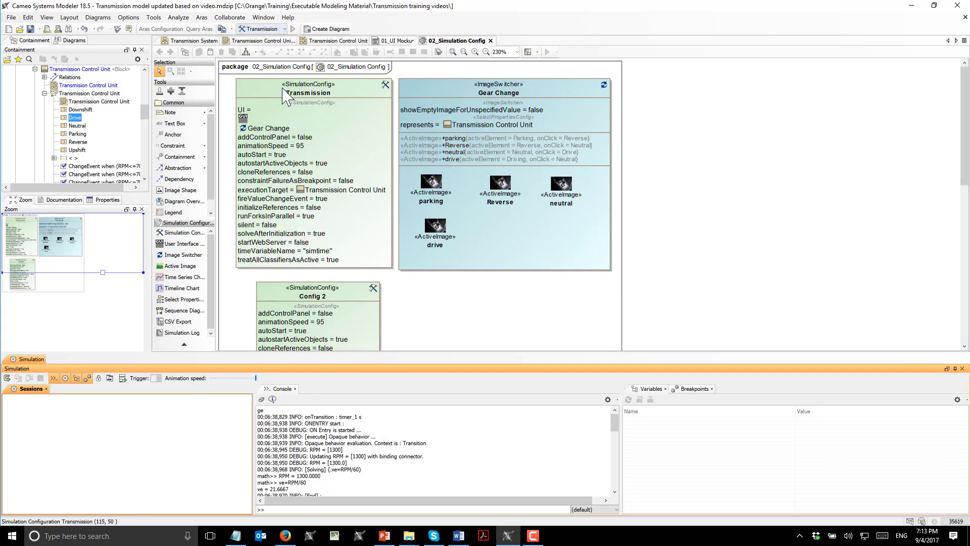
{"action": "left_click", "coordinate": [293, 29]}
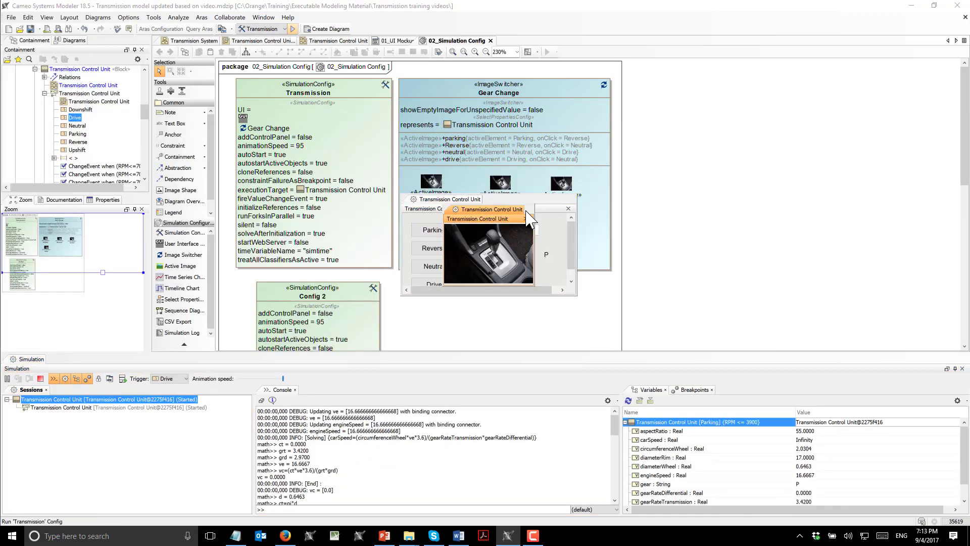
{"action": "left_click", "coordinate": [492, 208]}
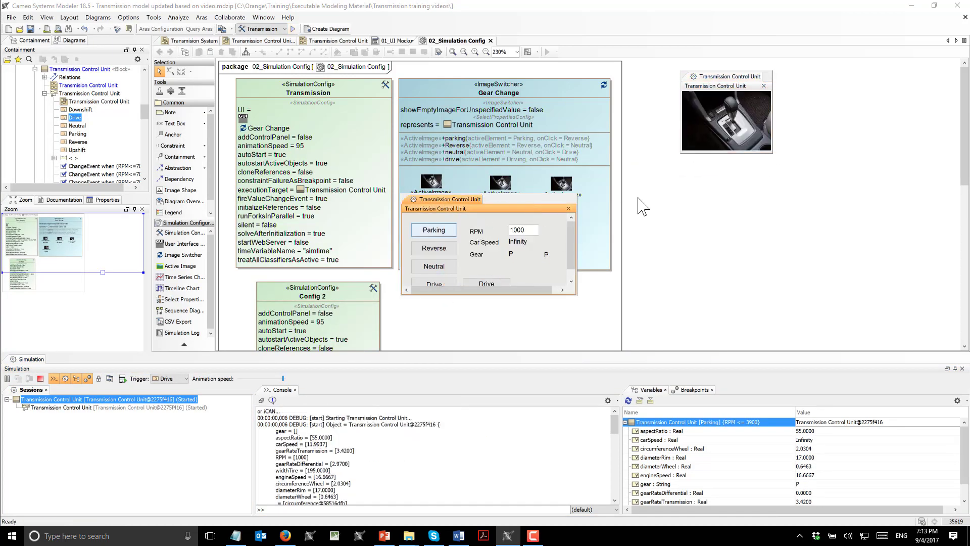
{"action": "left_click", "coordinate": [397, 42]}
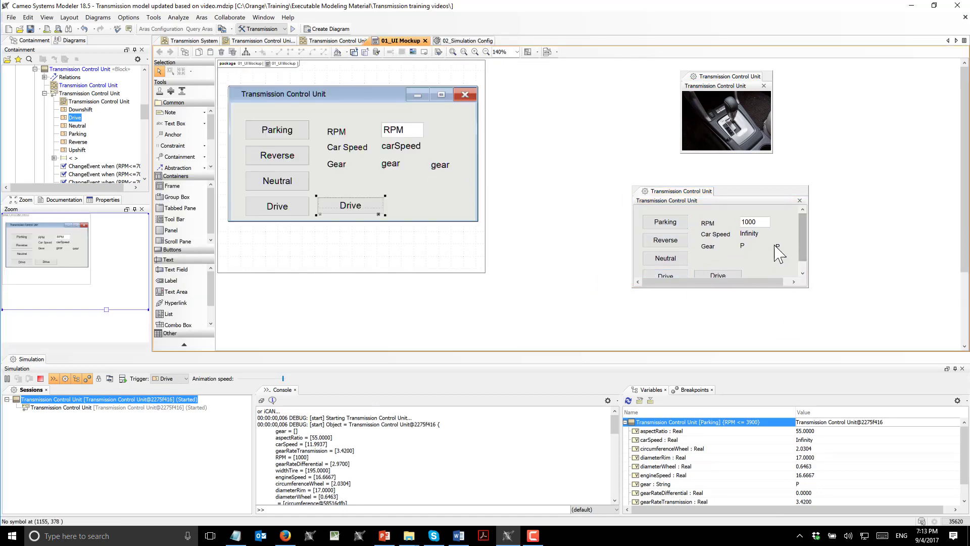
{"action": "left_click_drag", "start_coordinate": [805, 289], "coordinate": [837, 307]}
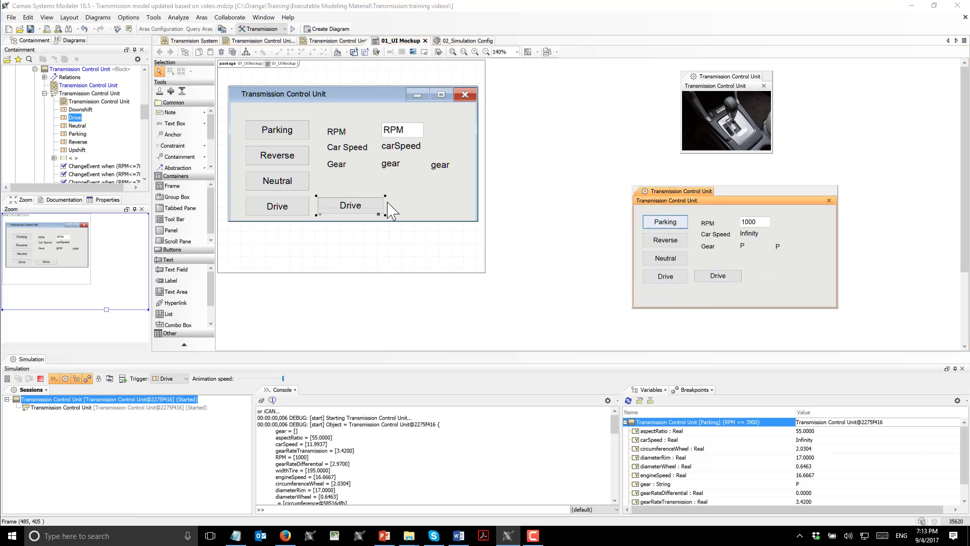
Step: Shift the simulated transmission from Parking through Reverse and Neutral into Drive
{"action": "left_click", "coordinate": [255, 41]}
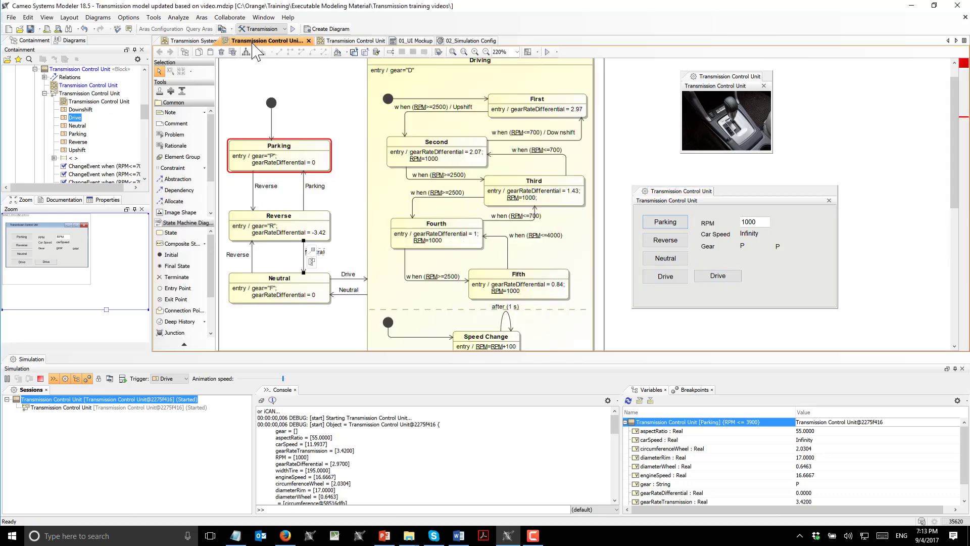
{"action": "left_click", "coordinate": [670, 242]}
{"action": "left_click", "coordinate": [666, 258]}
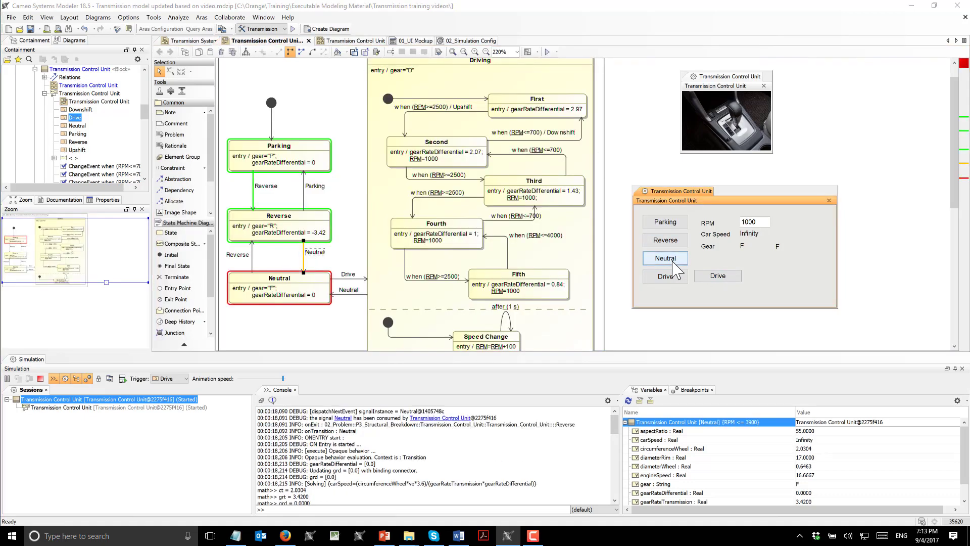
{"action": "left_click", "coordinate": [665, 276]}
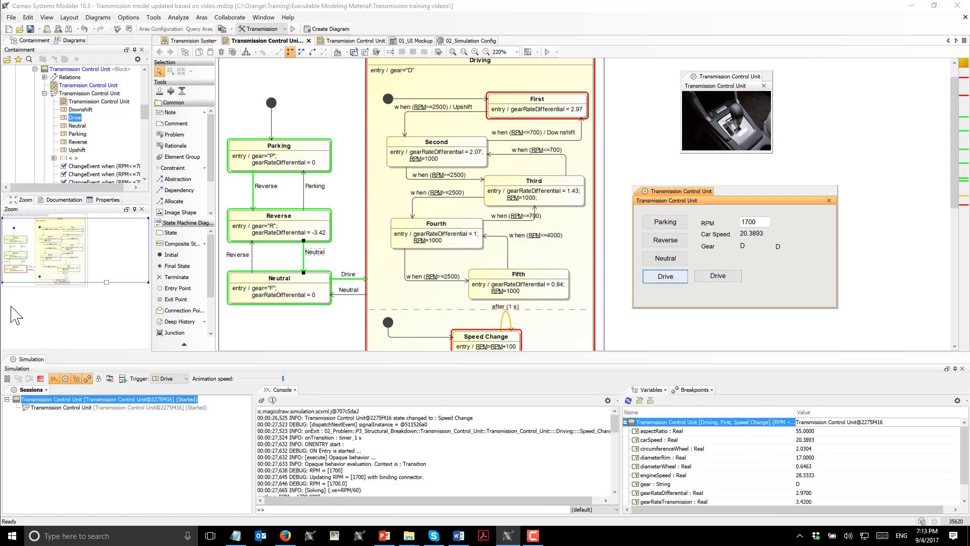
Step: Pause the simulation and set the RPM variable to 2400
{"action": "scroll", "coordinate": [798, 480], "scroll_direction": "down", "scroll_amount": 1}
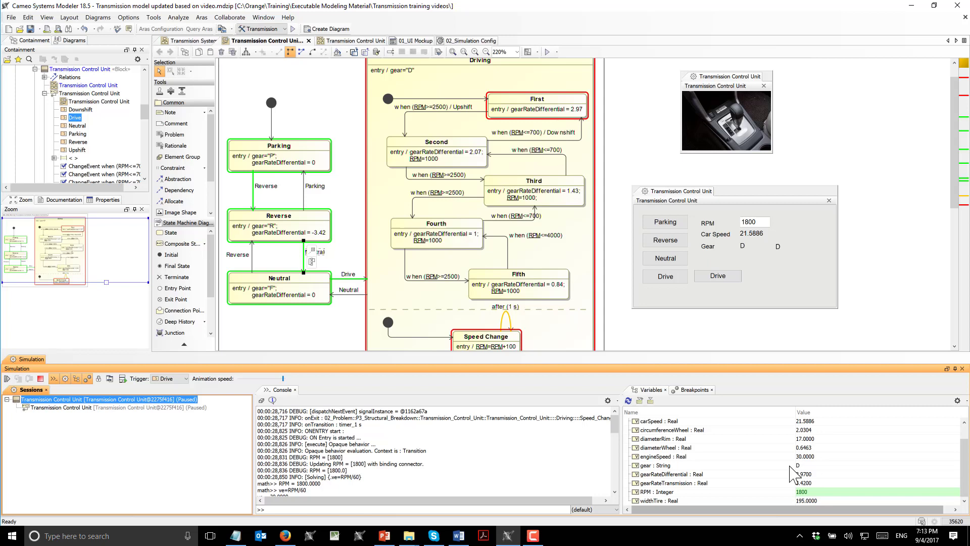
{"action": "left_click", "coordinate": [803, 492]}
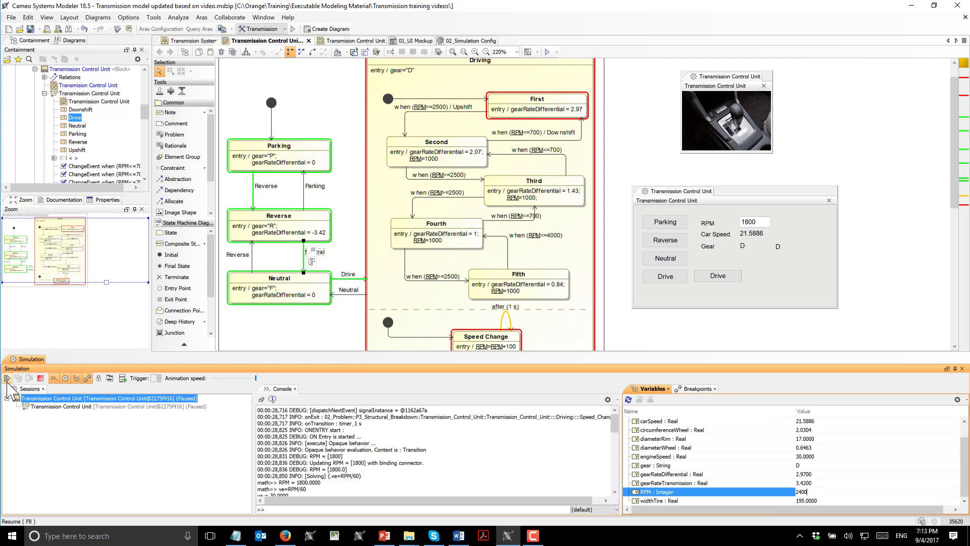
{"action": "key", "text": "Return"}
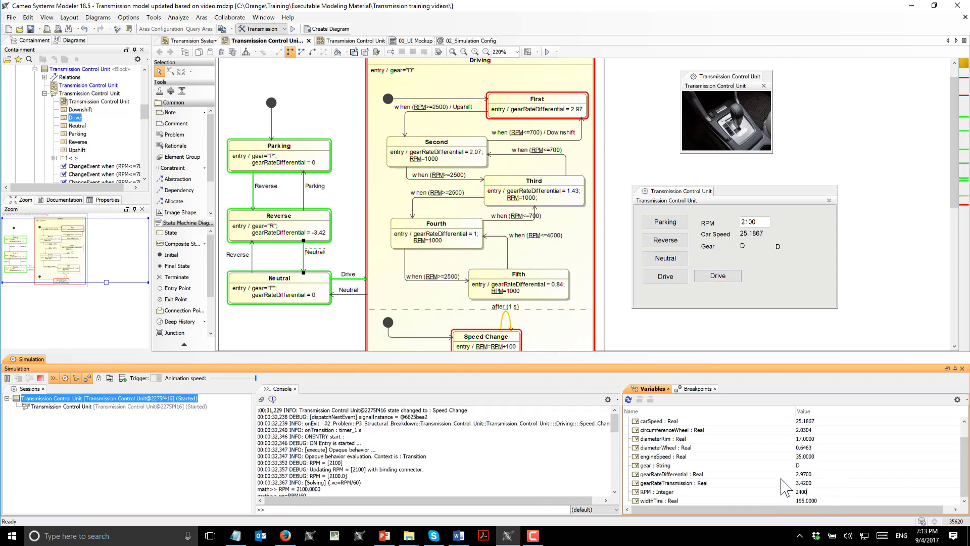
{"action": "left_click", "coordinate": [736, 474]}
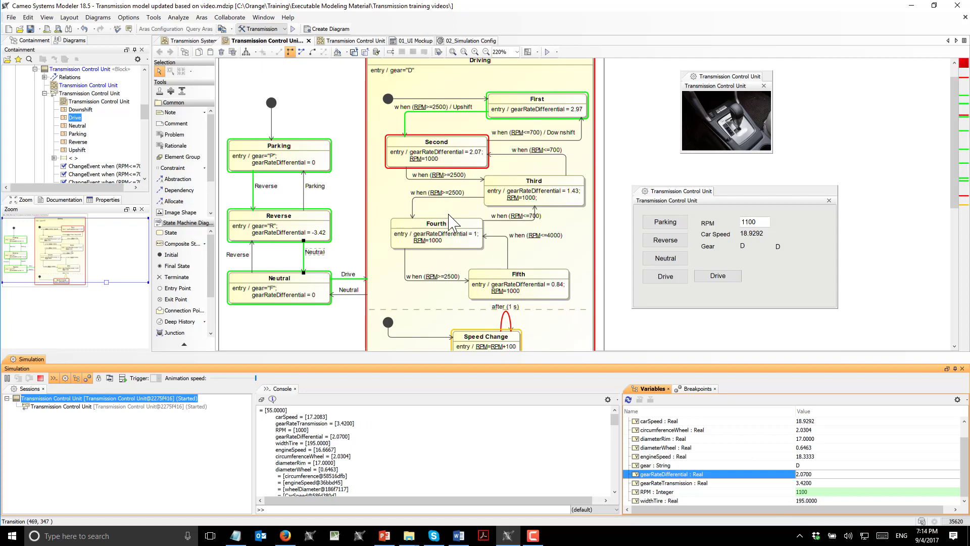
{"action": "left_click", "coordinate": [468, 180]}
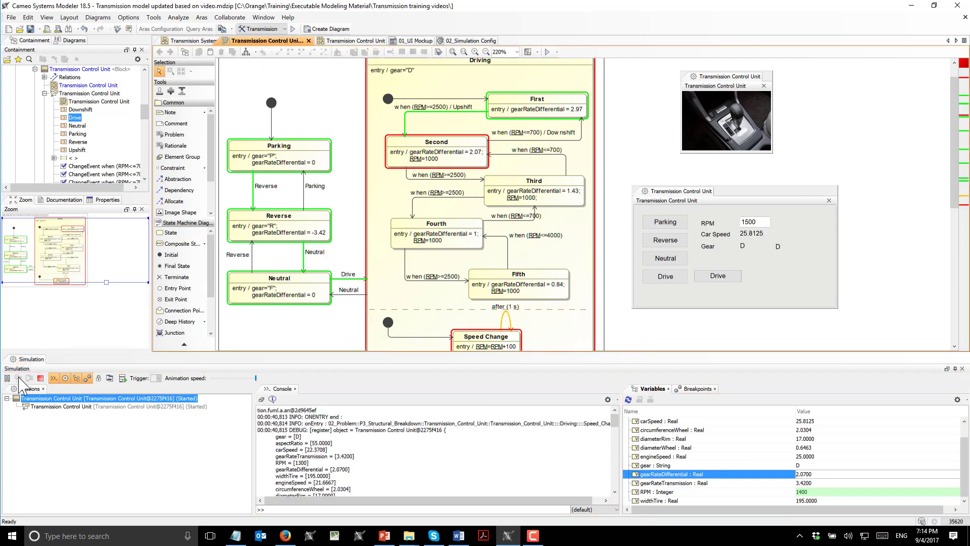
{"action": "left_click", "coordinate": [26, 390]}
{"action": "left_click", "coordinate": [803, 492]}
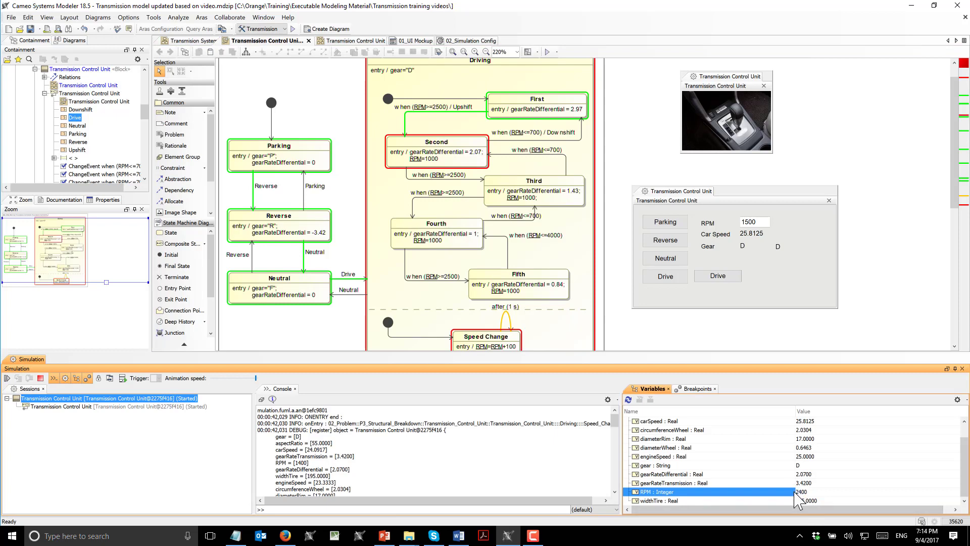
{"action": "left_click", "coordinate": [759, 484]}
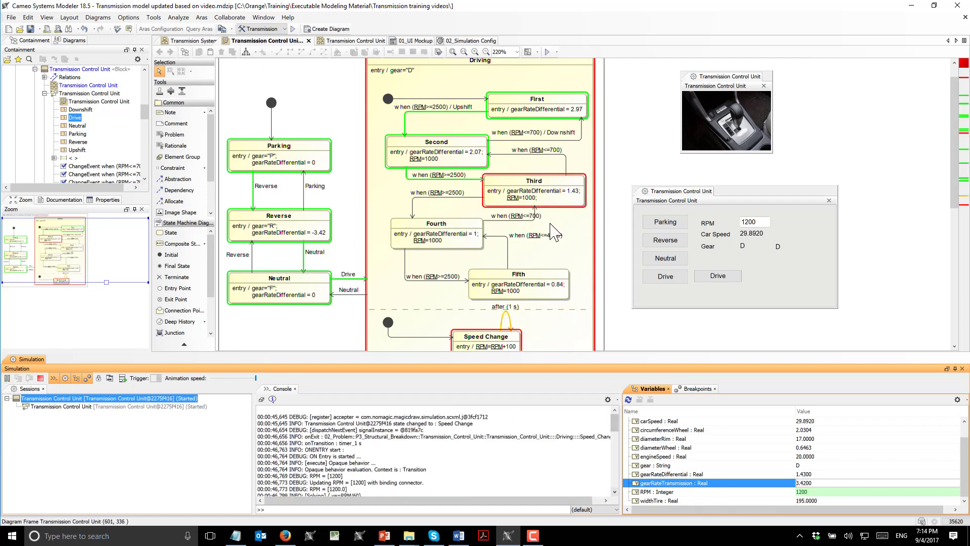
{"action": "left_click", "coordinate": [8, 378]}
{"action": "double_click", "coordinate": [803, 491]}
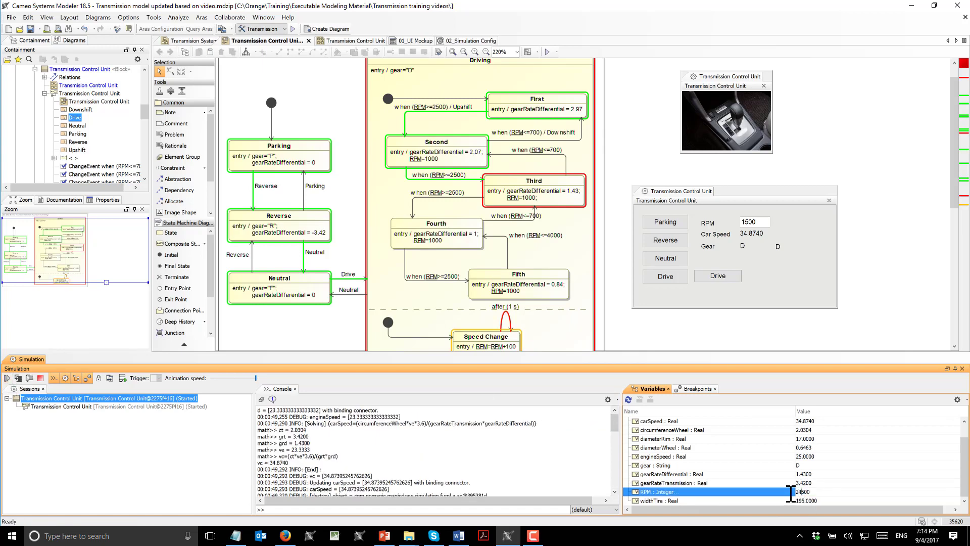
{"action": "left_click", "coordinate": [792, 473]}
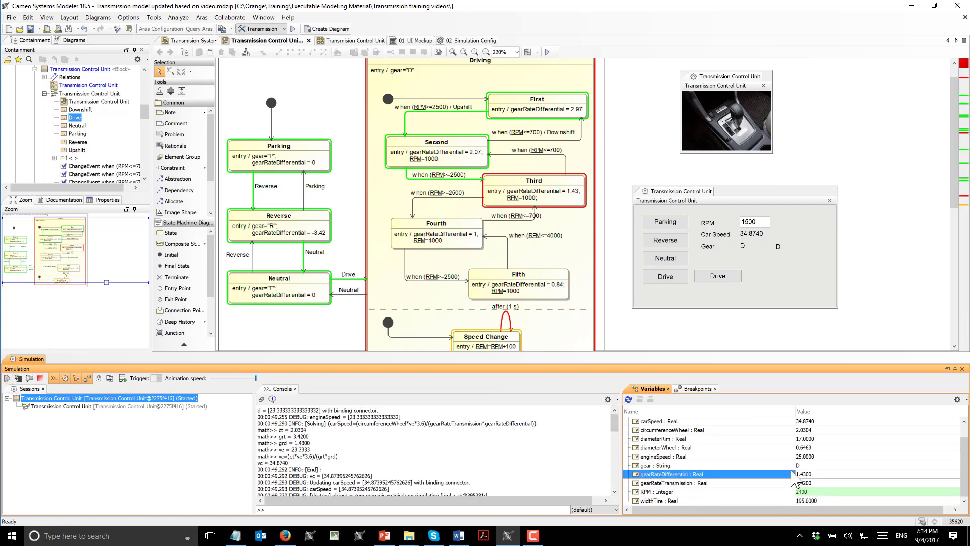
Step: Resume the simulation until it upshifts into Fourth gear, RPM 2300, speed about 81.93
{"action": "left_click", "coordinate": [7, 378]}
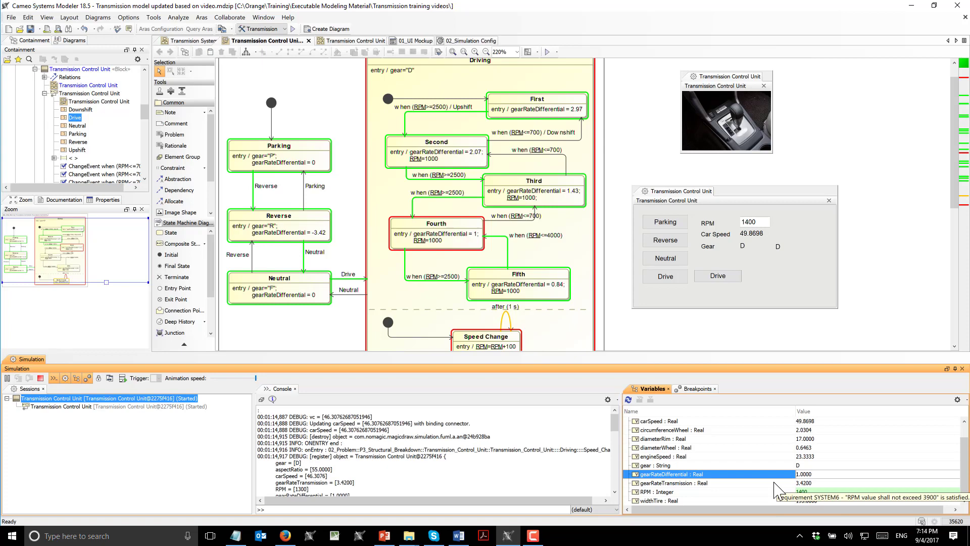
{"action": "left_click", "coordinate": [561, 278]}
{"action": "left_click", "coordinate": [411, 298]}
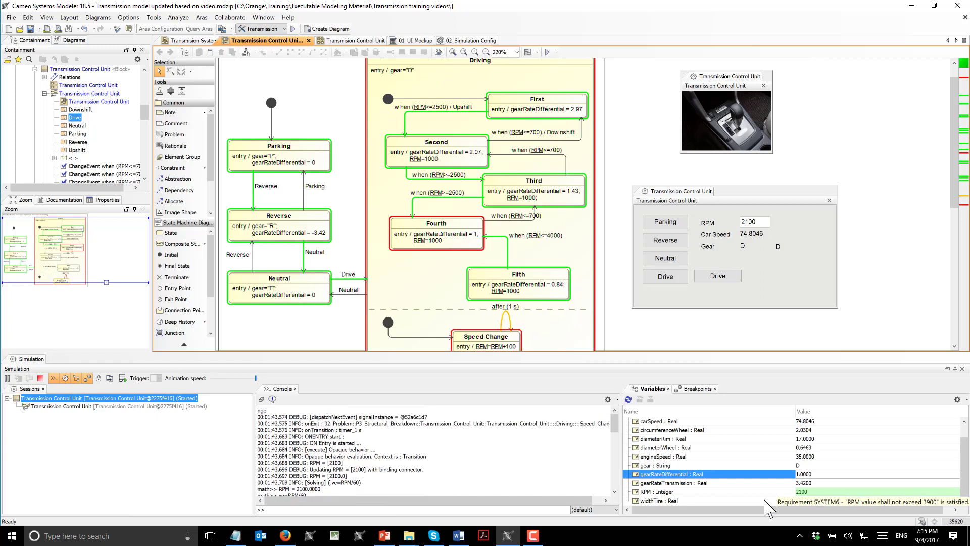
Step: Set RPM to 3400, resume until it climbs into the red at 8700, then terminate
{"action": "left_click", "coordinate": [6, 378]}
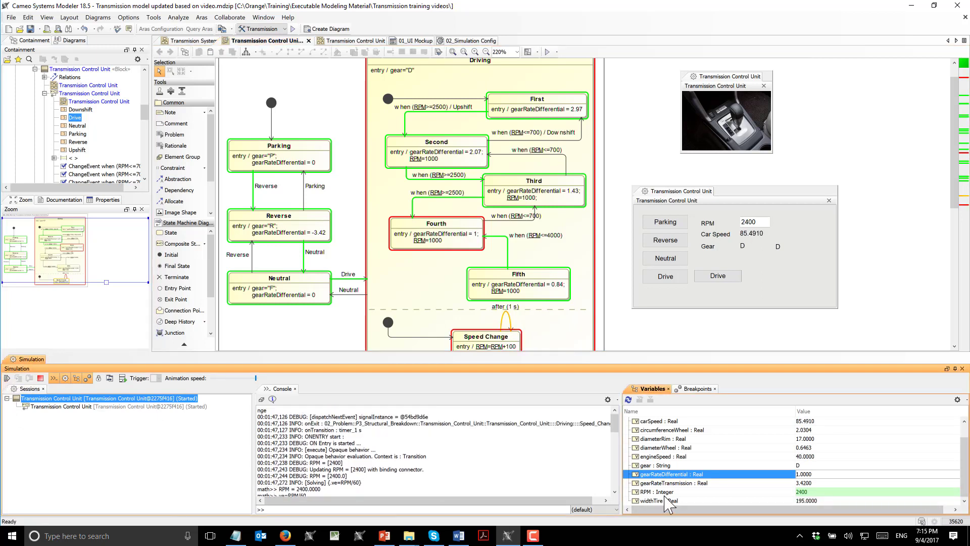
{"action": "left_click", "coordinate": [801, 492]}
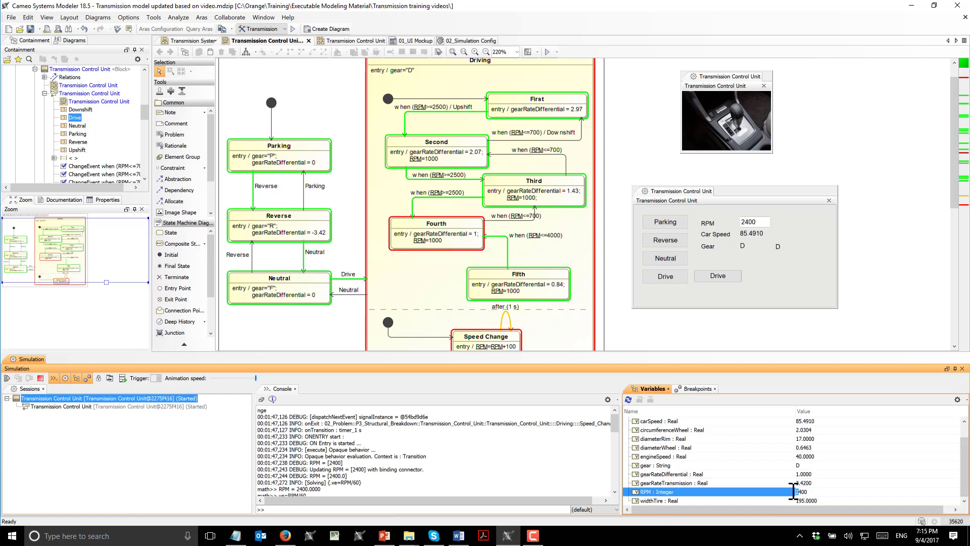
{"action": "type", "text": "3400"}
{"action": "left_click", "coordinate": [803, 474]}
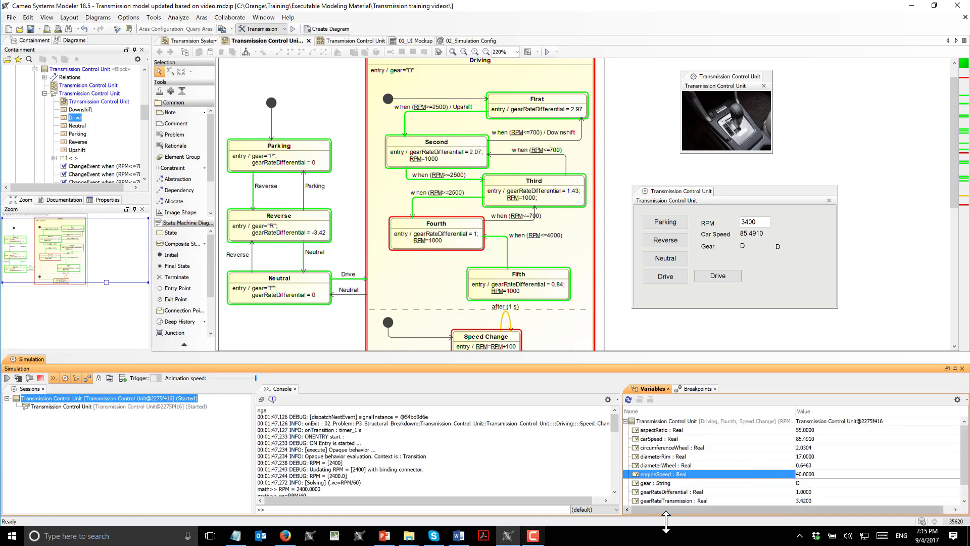
{"action": "left_click", "coordinate": [6, 377]}
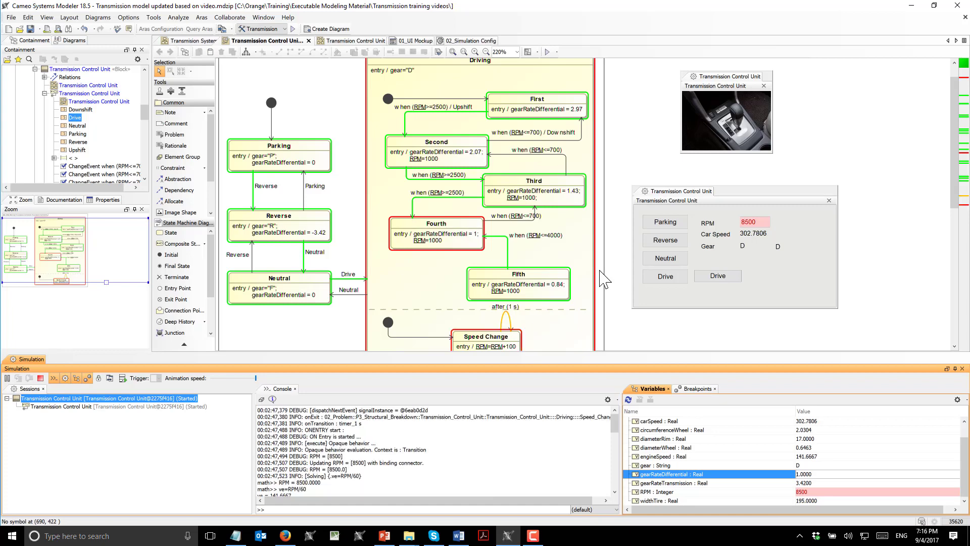
{"action": "left_click", "coordinate": [40, 378]}
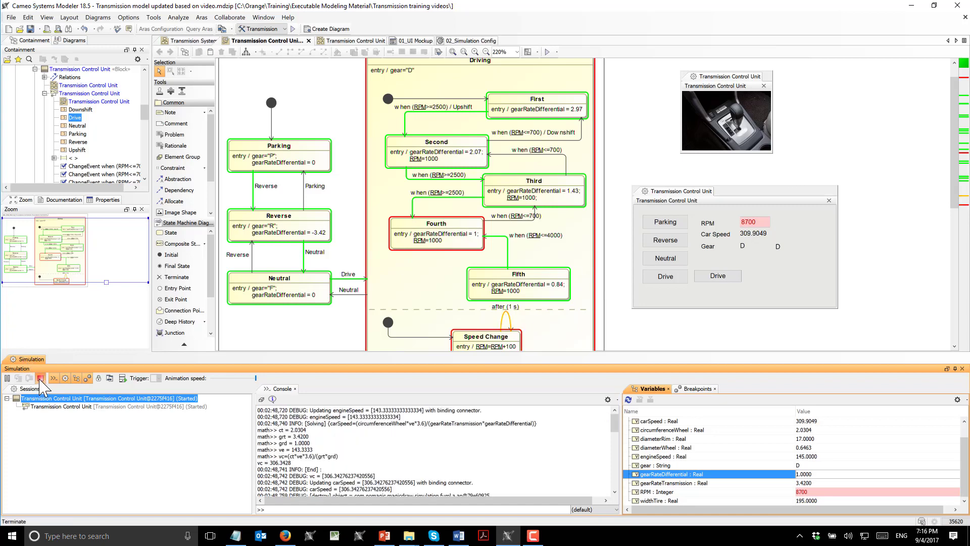